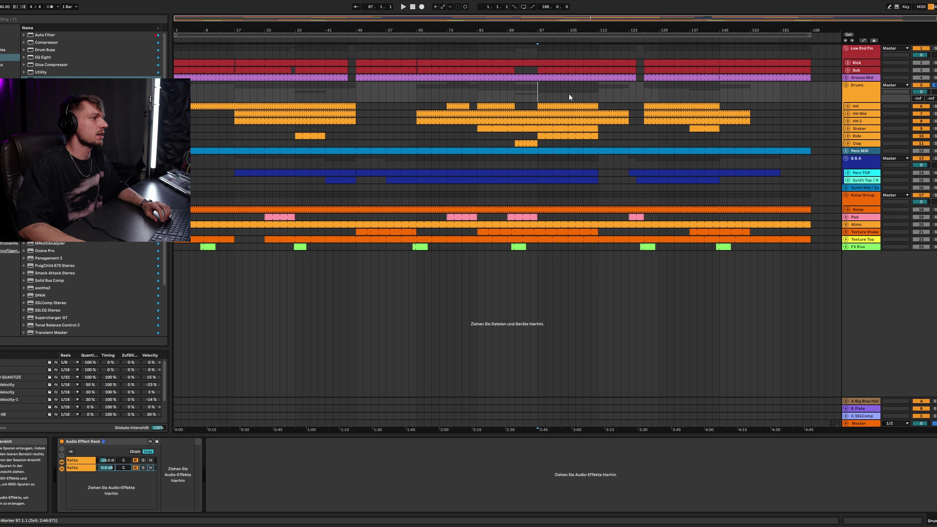
Select the C SSLComp return track and open its SSLComp Stereo plugin window.
key("space")
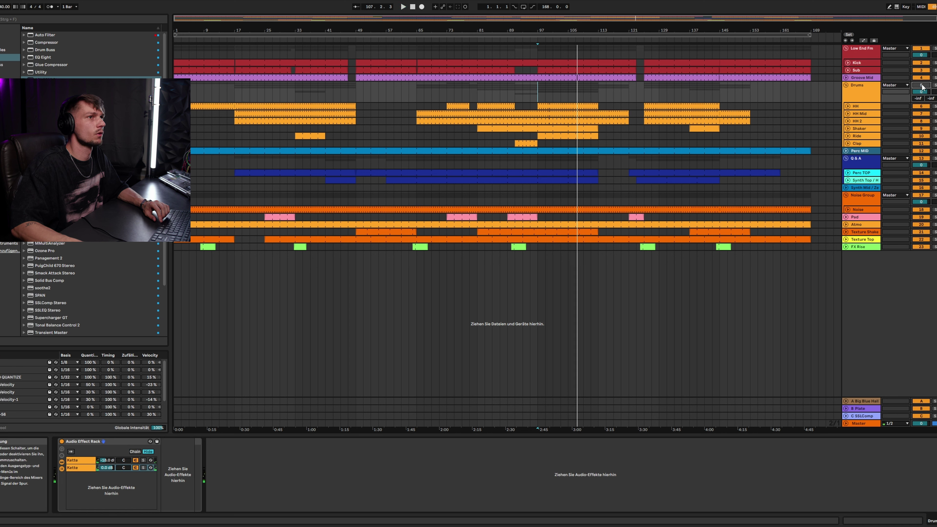
key("space")
left_click(873, 98)
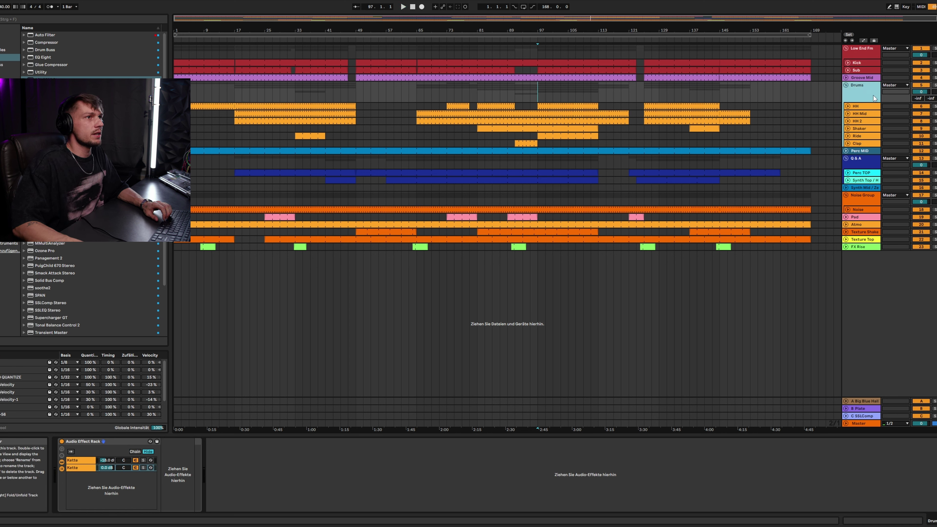
left_click(867, 280)
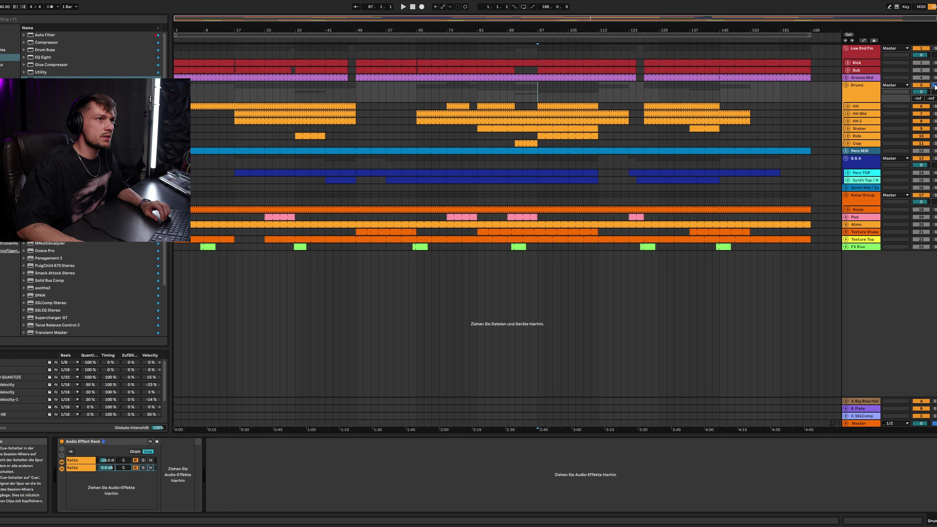
left_click(863, 417)
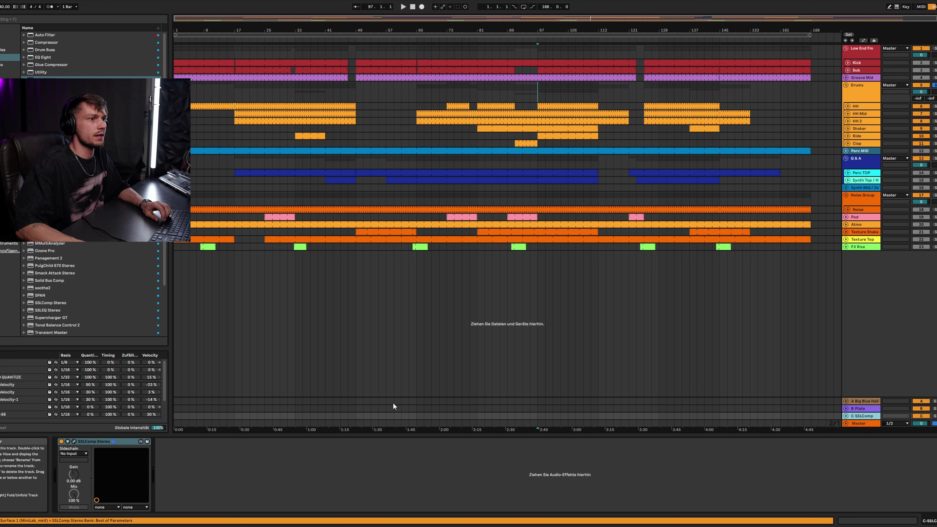
left_click(73, 441)
Play the mix and compare SSLComp bypassed and active, then close its window.
left_click_drag(383, 152, 358, 92)
key("space")
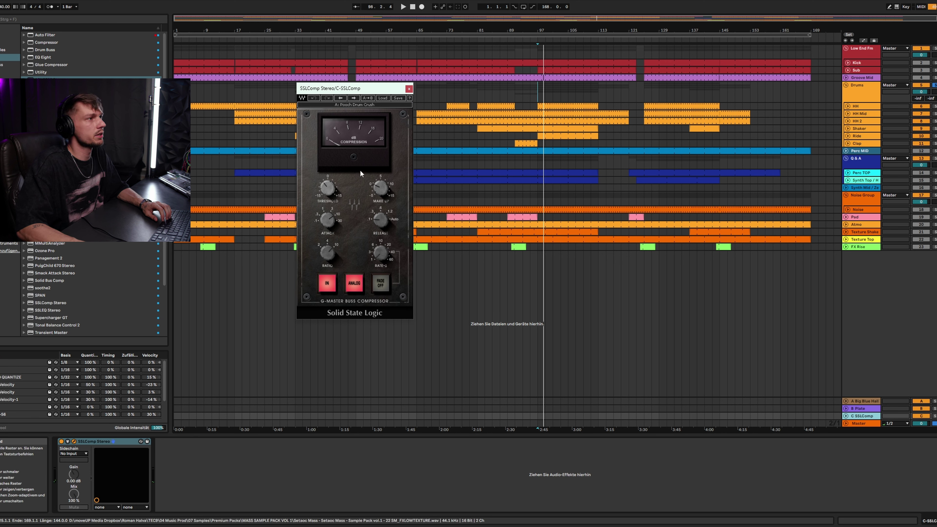
left_click_drag(369, 87, 371, 106)
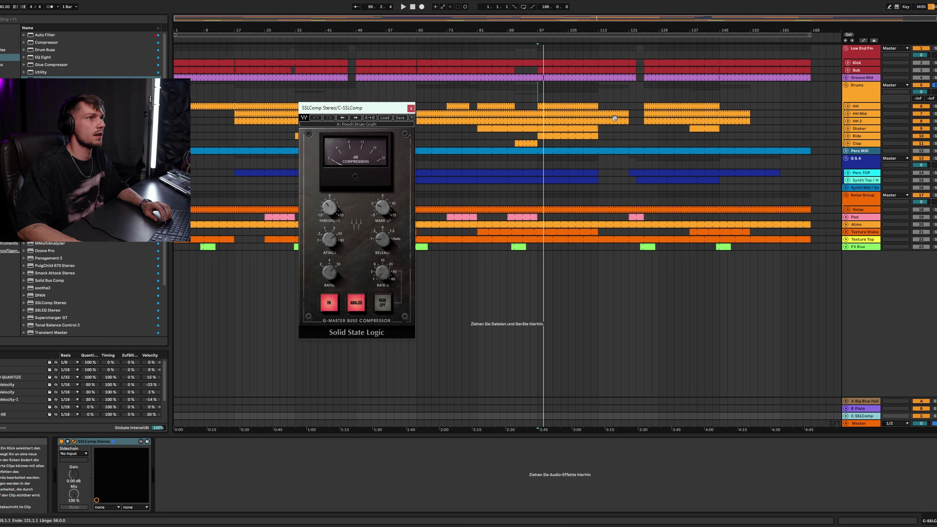
key("space")
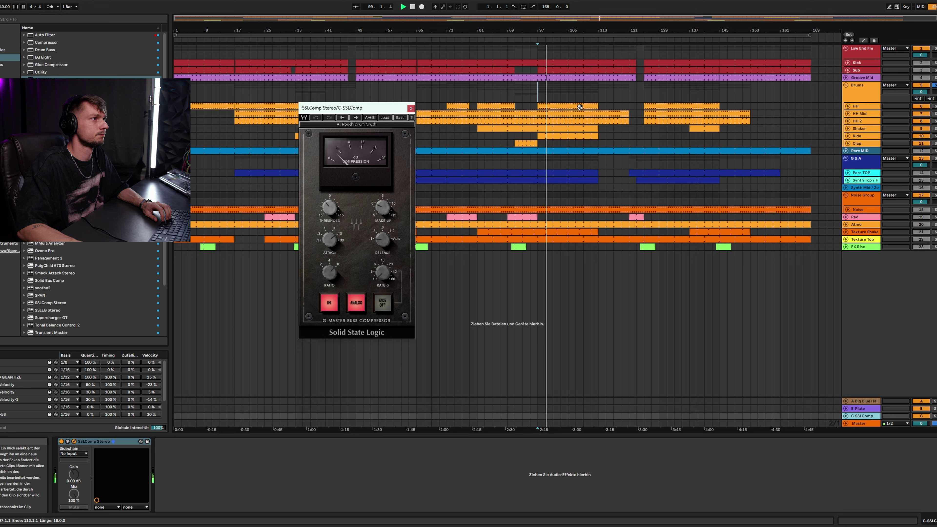
left_click(61, 441)
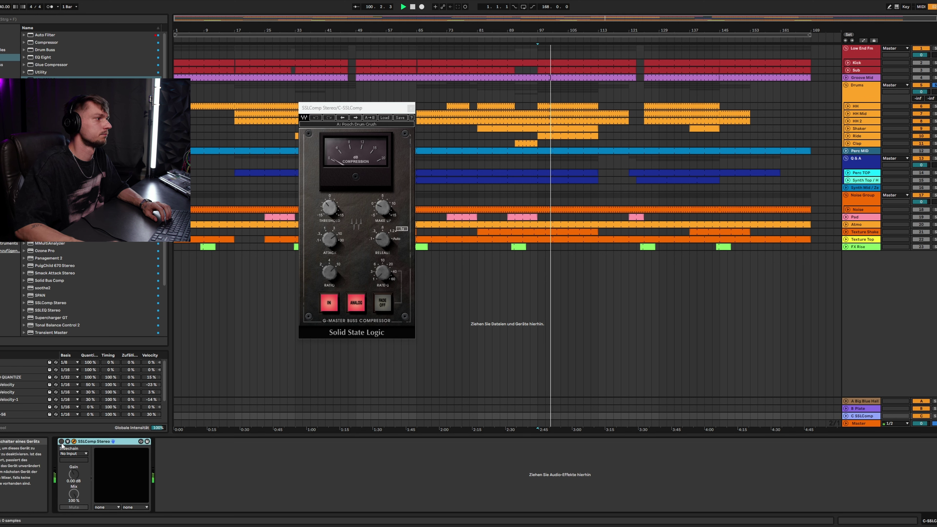
left_click(61, 442)
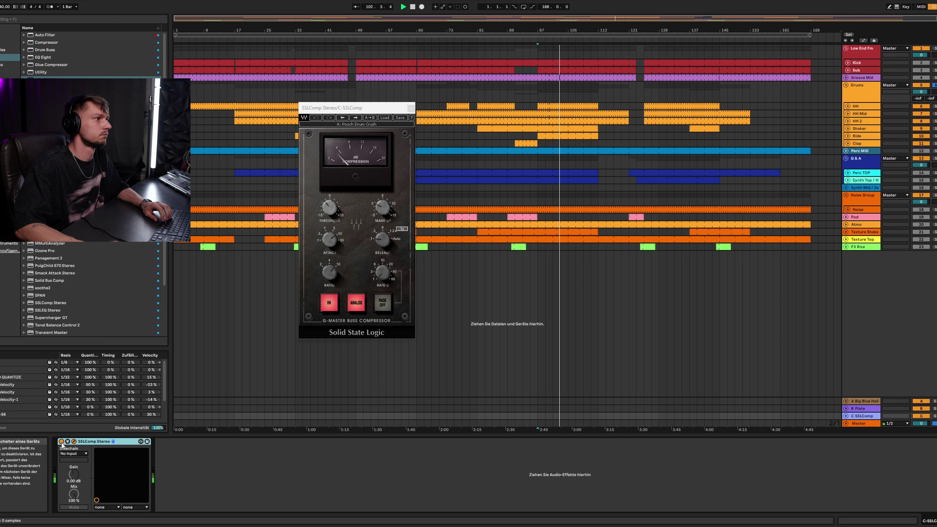
key("ctrl+alt+p")
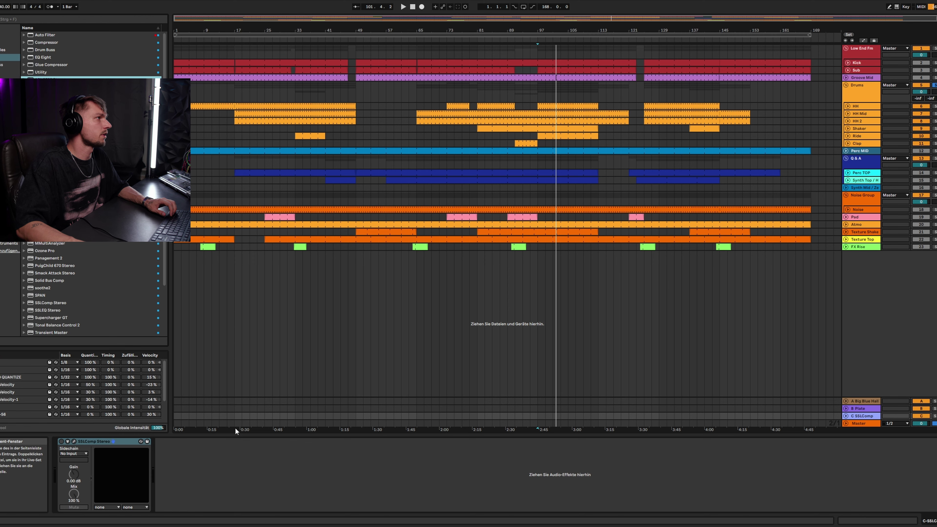
Add API-2500 Stereo after SSLComp with threshold about -8.95 and release left at 1.
key("Return")
left_click_drag(511, 112, 470, 145)
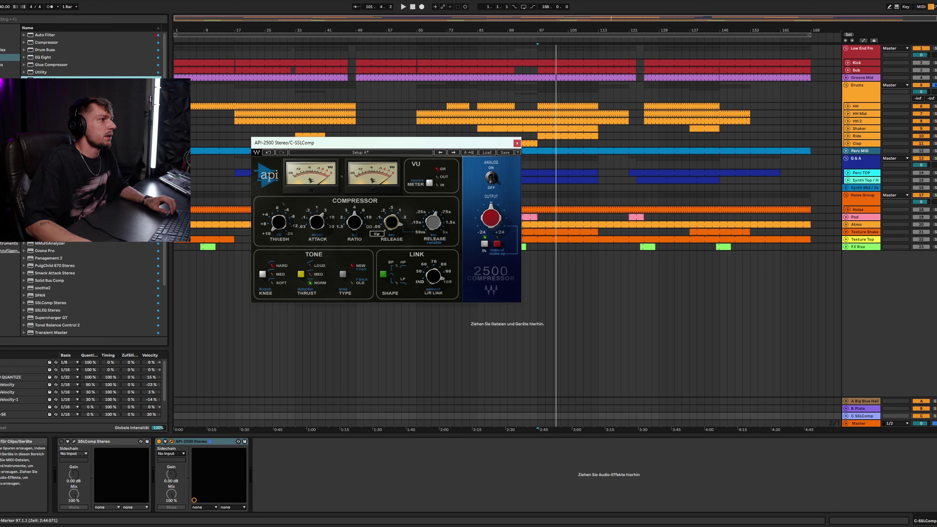
scroll(385, 230, "down", 2)
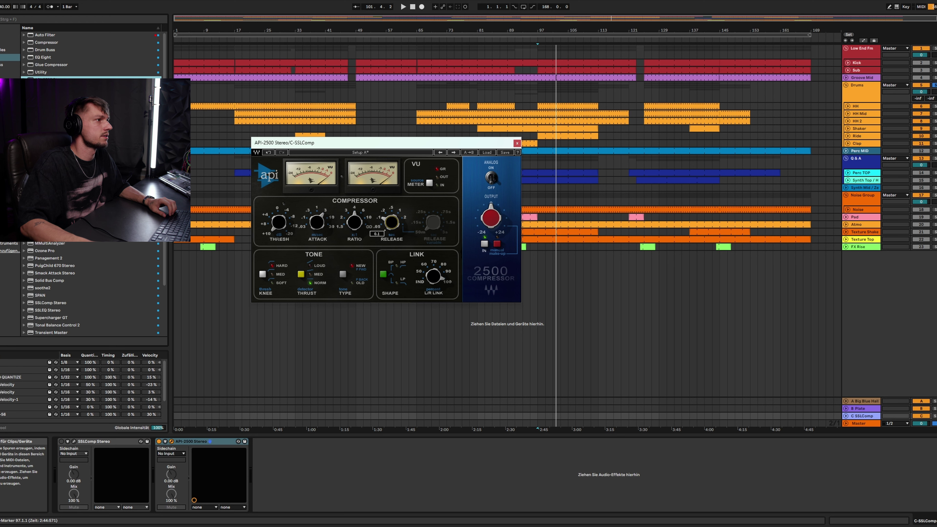
key("space")
mouse_move(279, 222)
left_click_drag(279, 222, 278, 220)
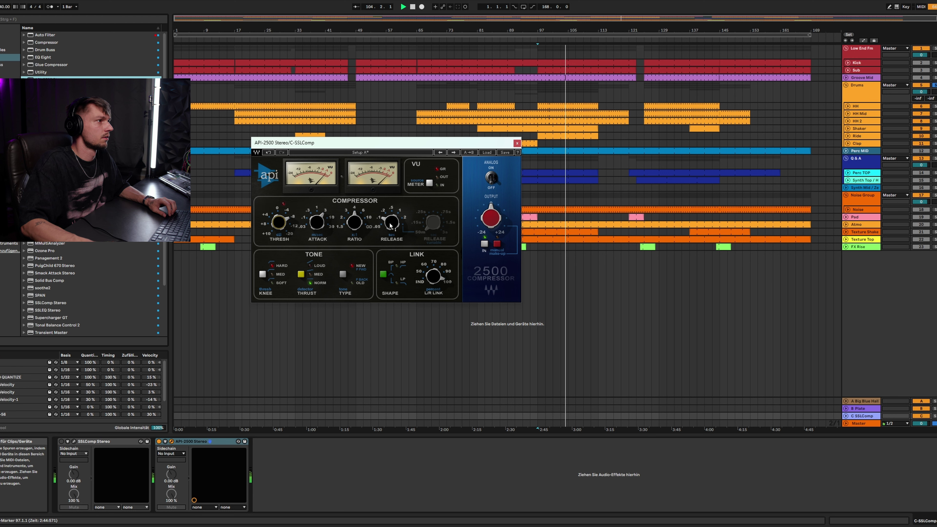
left_click_drag(388, 226, 387, 231)
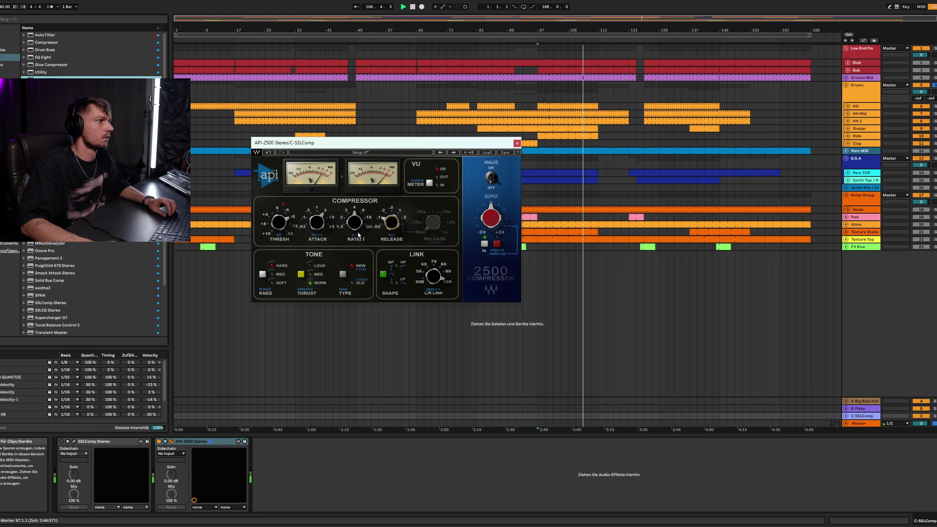
key("space")
Replay from near bar 98, fold and unfold the devices, and reopen SSLComp beside API-2500.
left_click(545, 98)
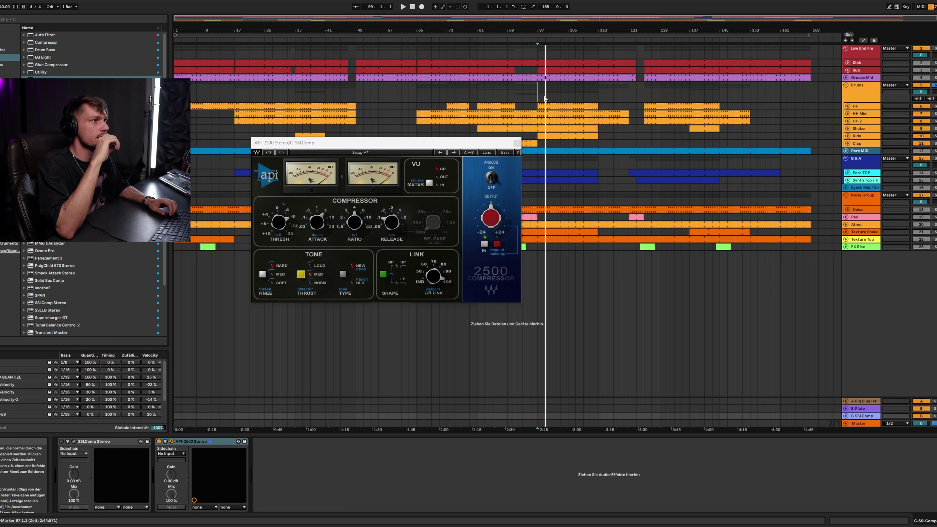
key("space")
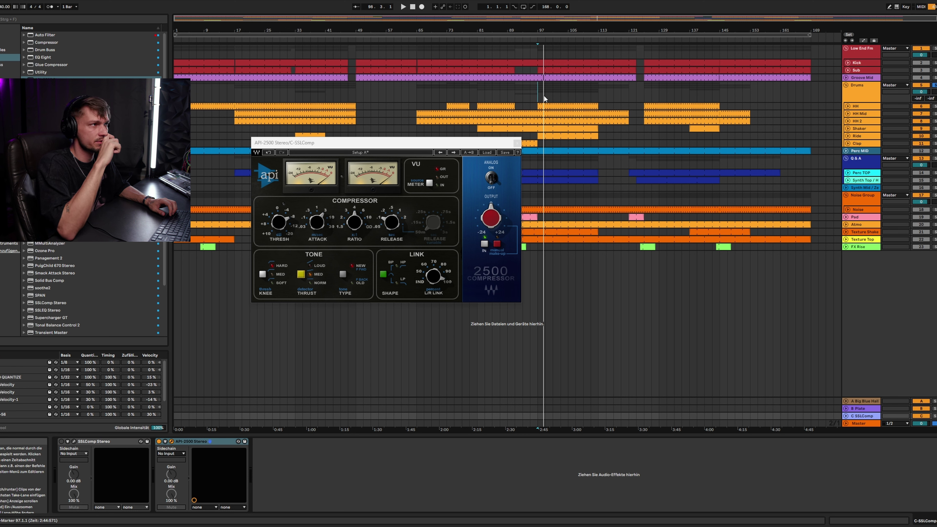
left_click(153, 442)
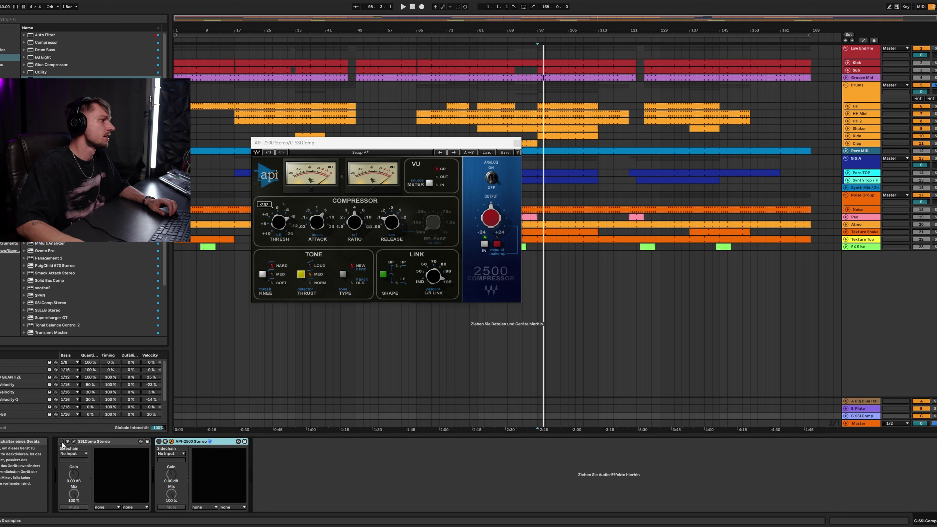
double_click(101, 442)
double_click(97, 442)
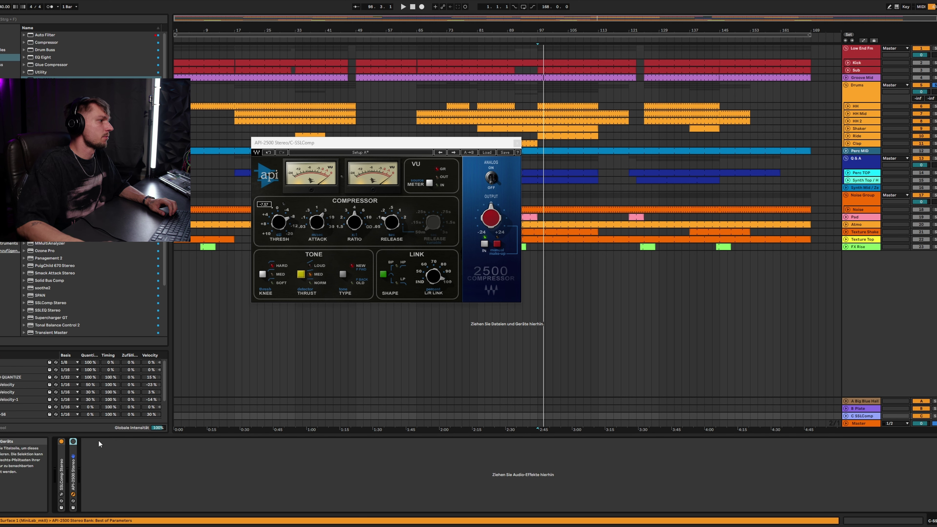
double_click(61, 474)
left_click(74, 442)
left_click_drag(391, 108, 594, 111)
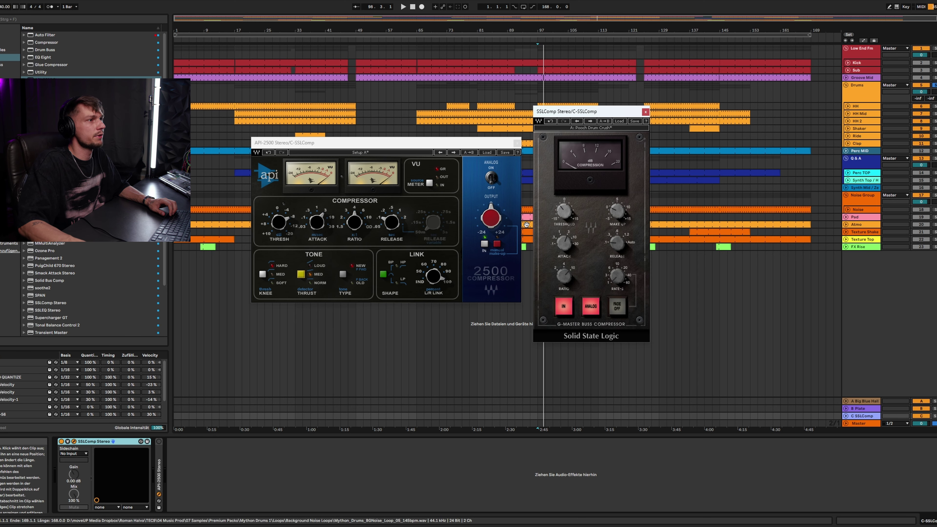
Close the SSLComp and API-2500 plugin windows.
left_click(645, 111)
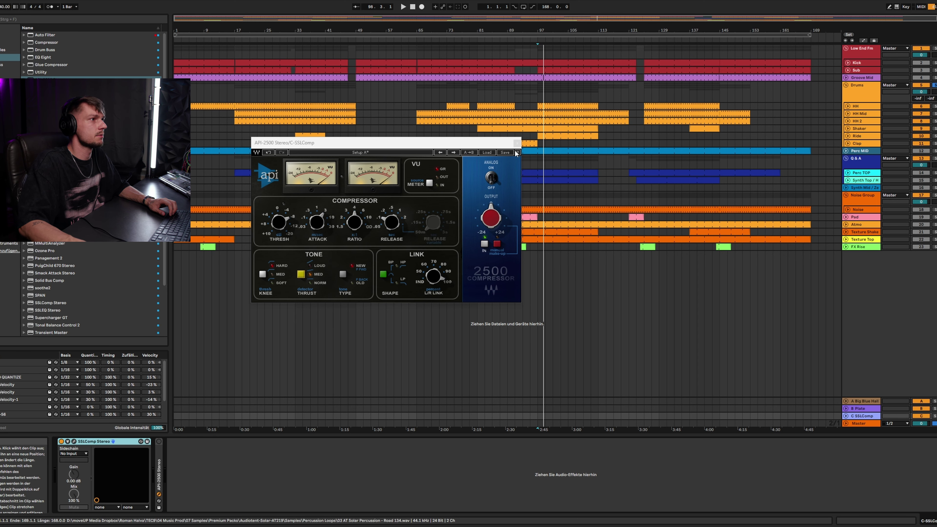
left_click(518, 142)
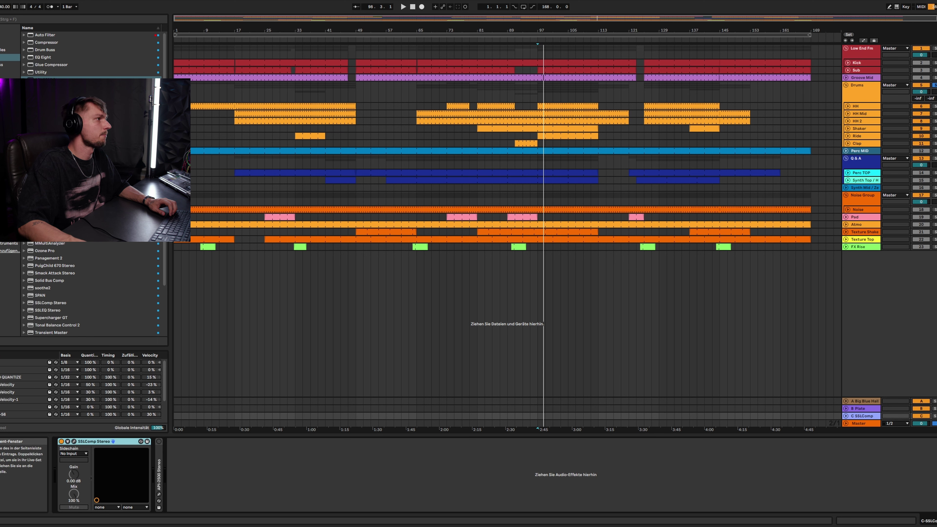
left_click(566, 111)
Show the Q&A group's chain, solo the group and play from bar 97.
left_click(893, 165)
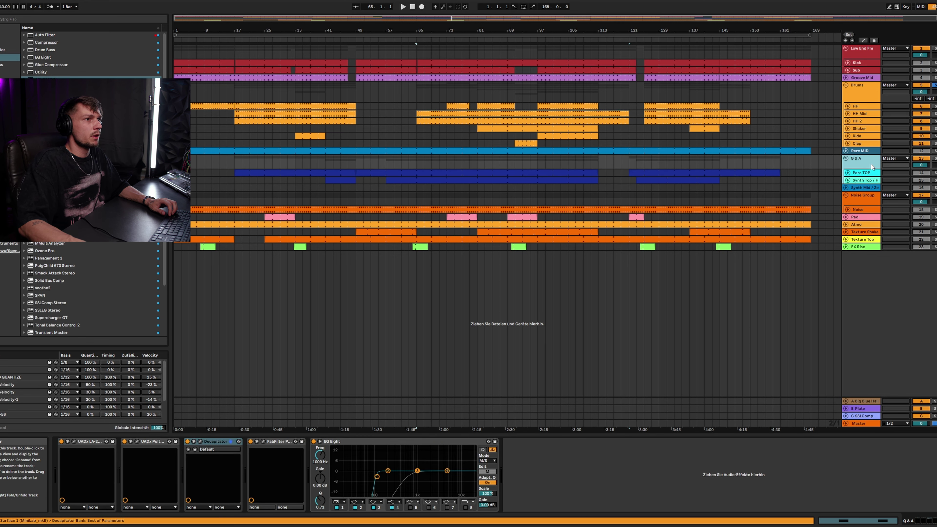
left_click(934, 159)
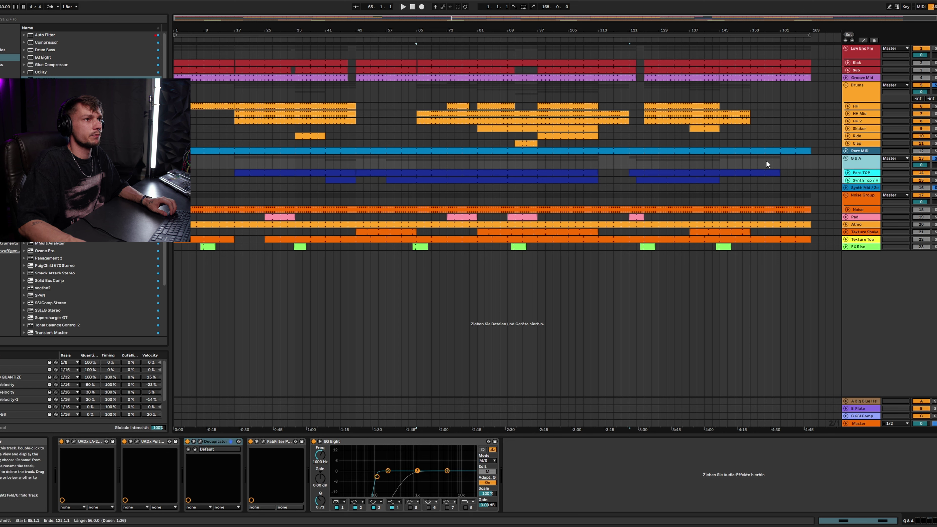
left_click(538, 162)
key("space")
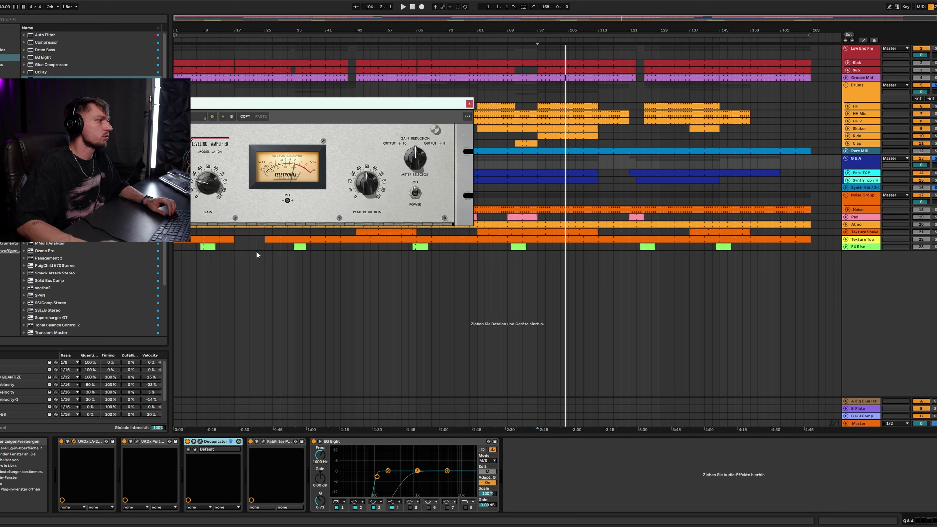
Reposition the LA-2A window and play the arrangement to hear the compression.
left_click_drag(304, 105, 384, 85)
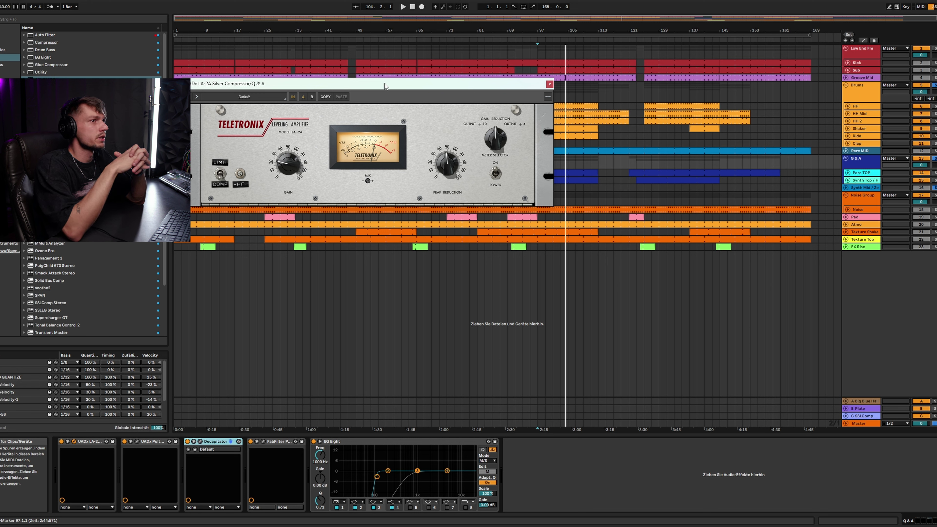
left_click_drag(384, 84, 387, 90)
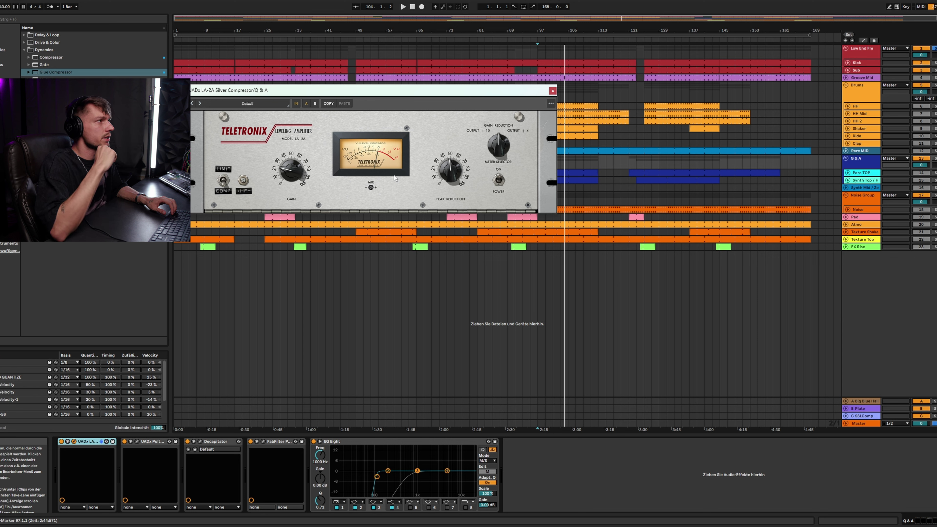
left_click(877, 159)
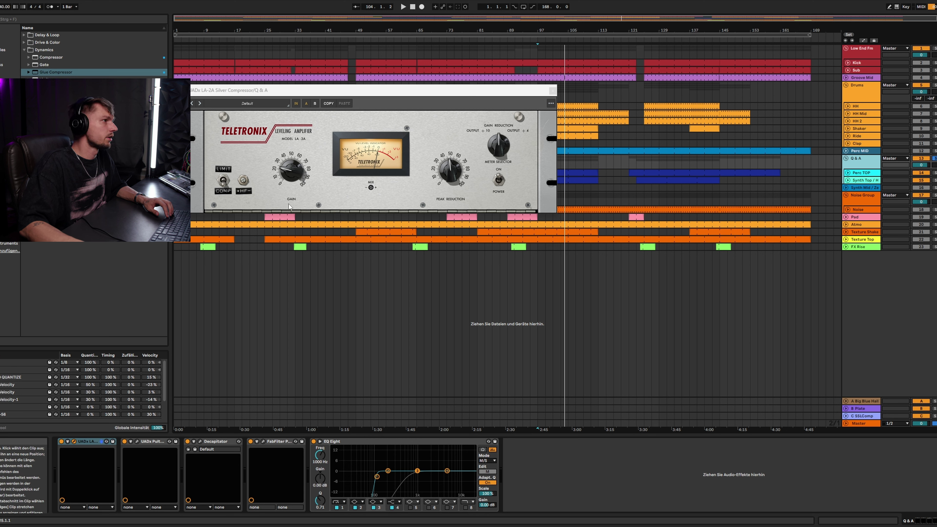
key("space")
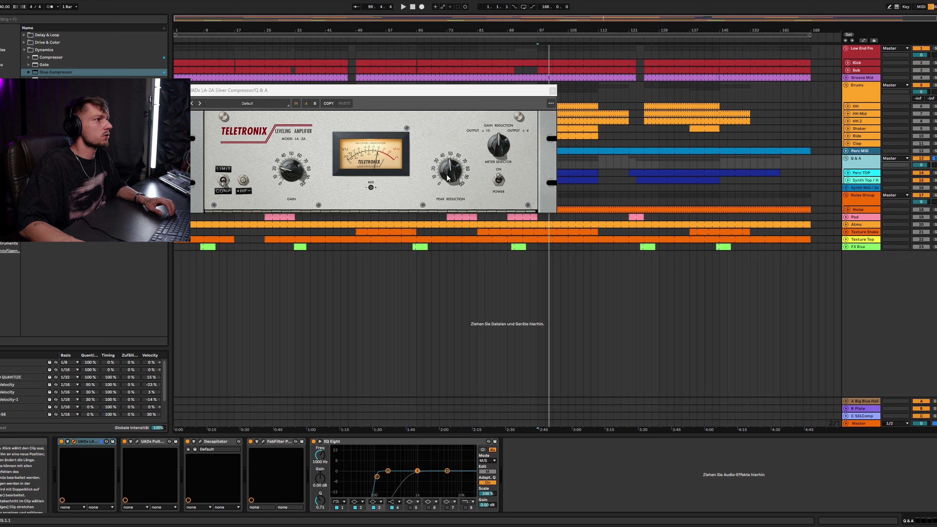
key("space")
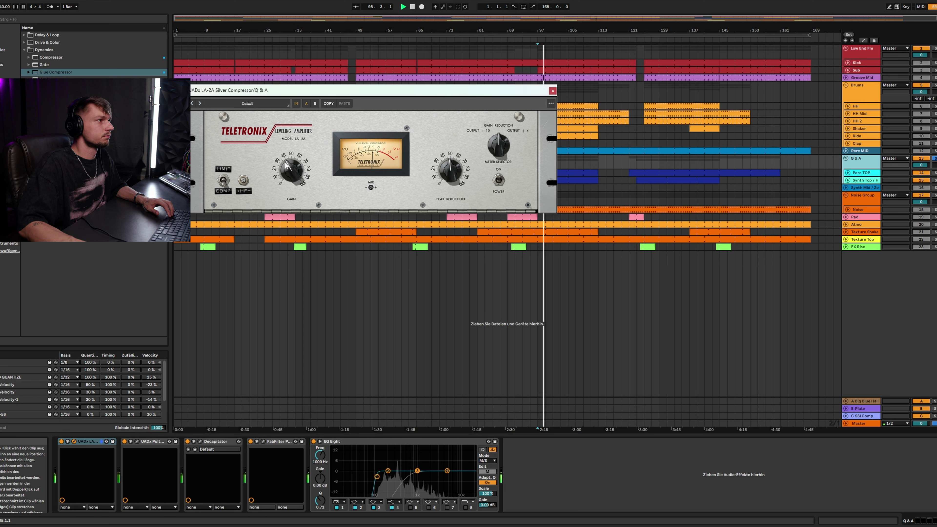
Raise LA-2A Gain to about 50, lower Peak Reduction to about 60, and close the window.
mouse_move(290, 170)
left_mouse_down()
mouse_move(289, 158)
mouse_move(284, 174)
left_mouse_up()
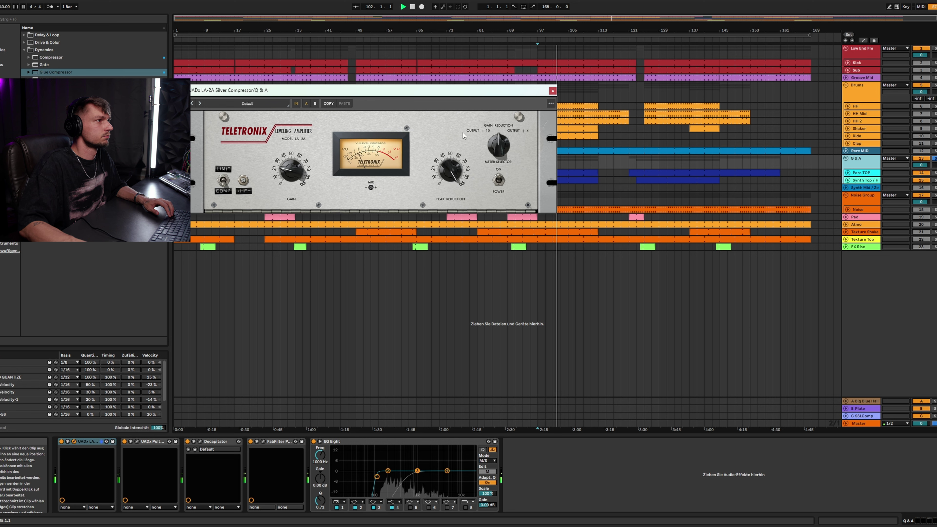
left_click_drag(459, 177, 450, 157)
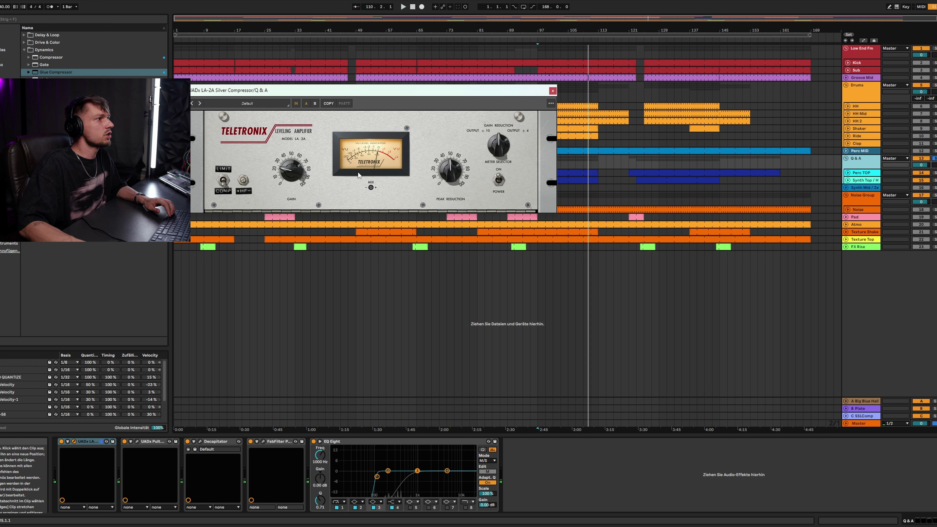
left_click_drag(400, 90, 438, 90)
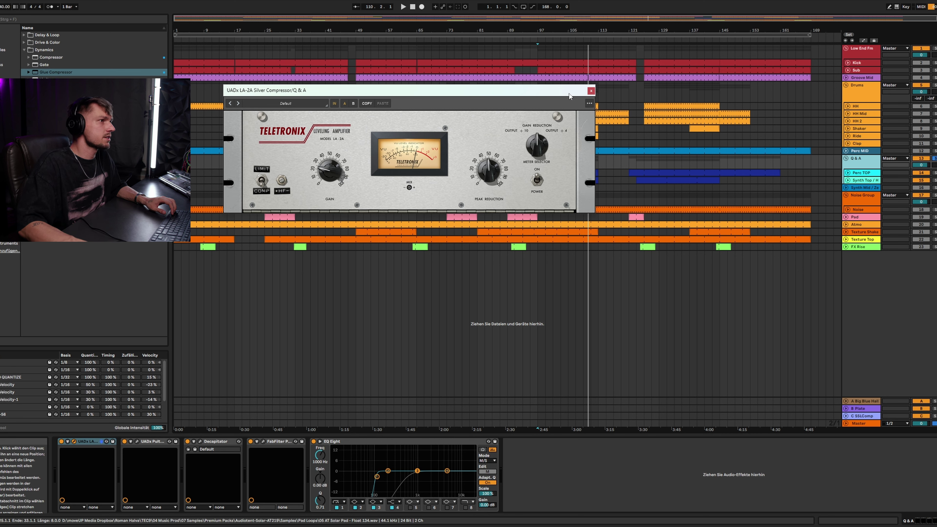
left_click_drag(570, 96, 476, 133)
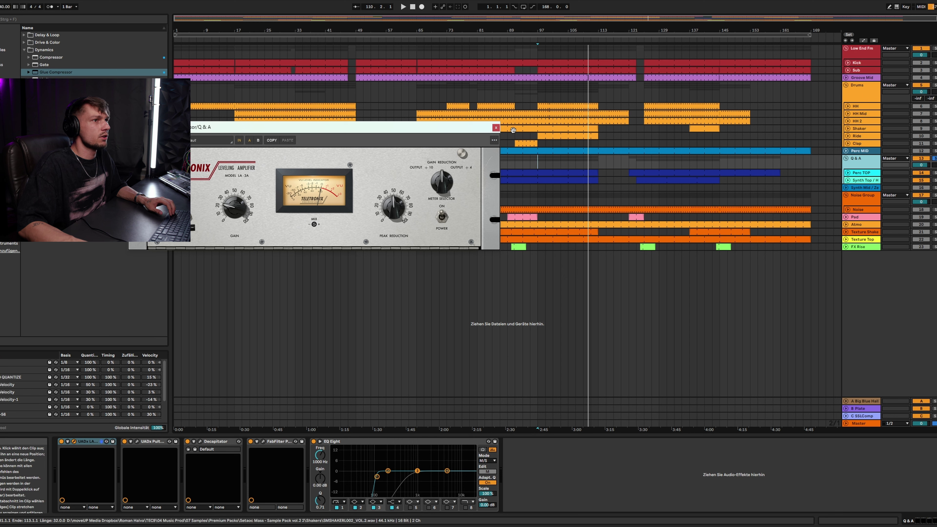
left_click(495, 128)
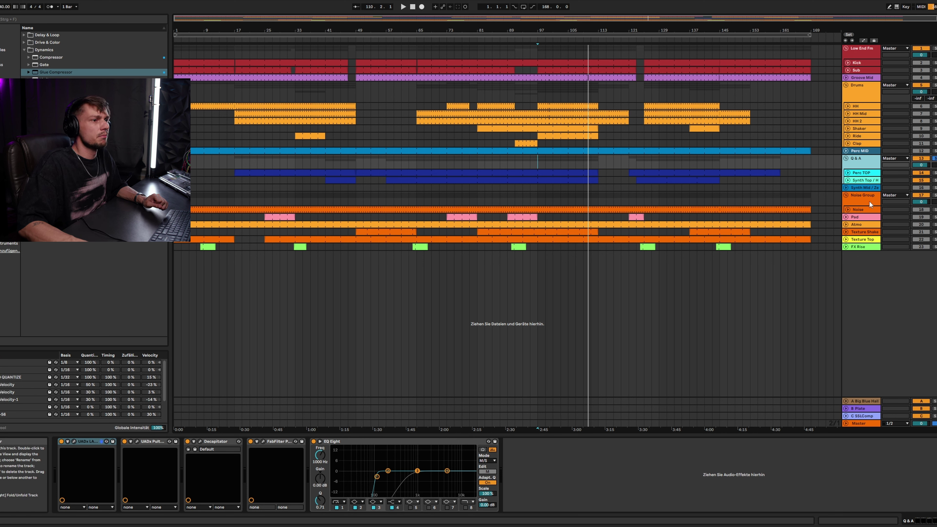
Add the OTT preset from a browser search to the Drums group and play it.
left_click(855, 99)
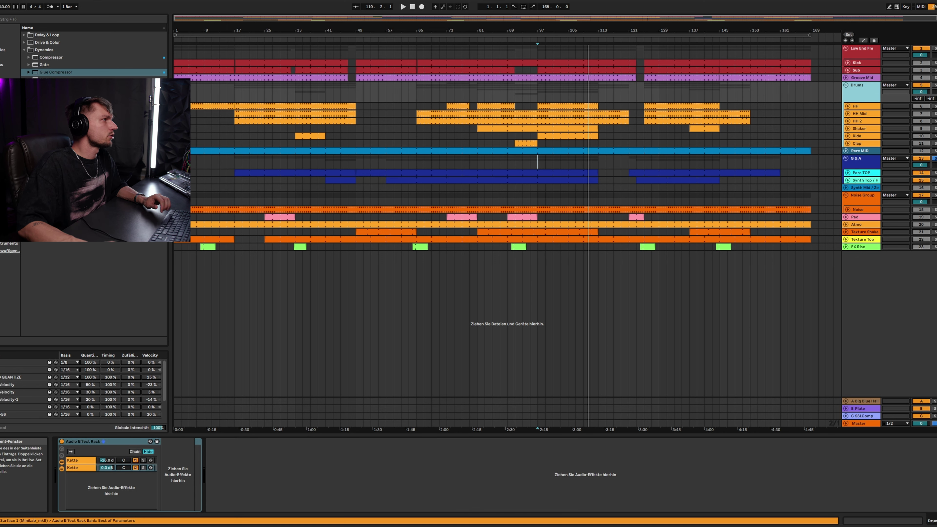
left_click(75, 20)
type("ott")
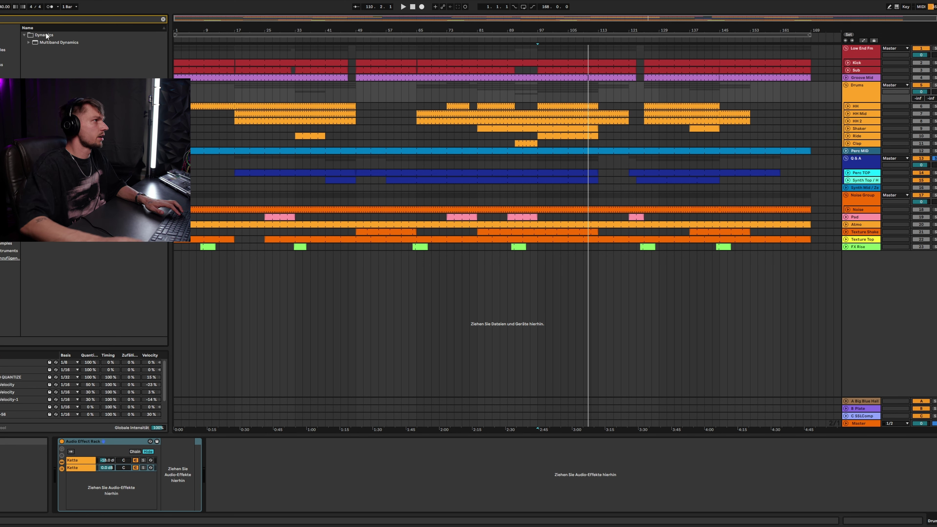
left_click(40, 50)
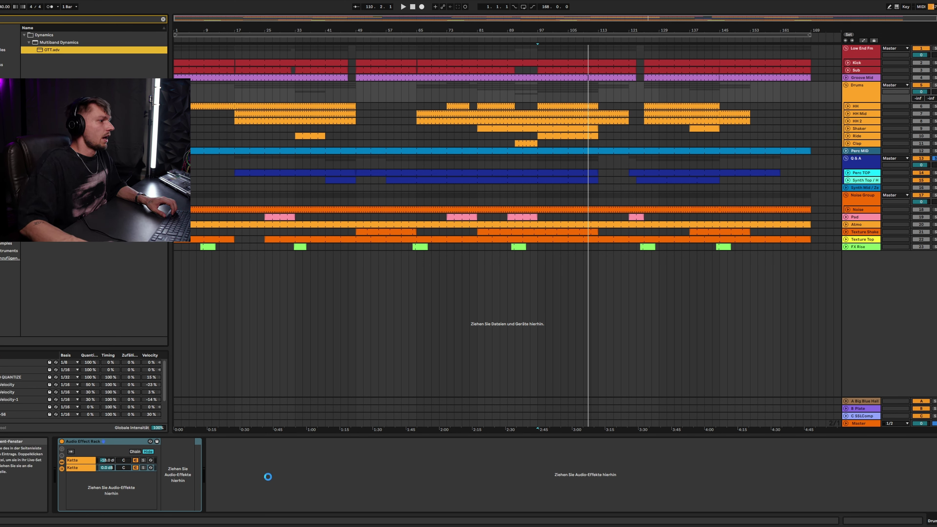
left_click_drag(268, 477, 268, 477)
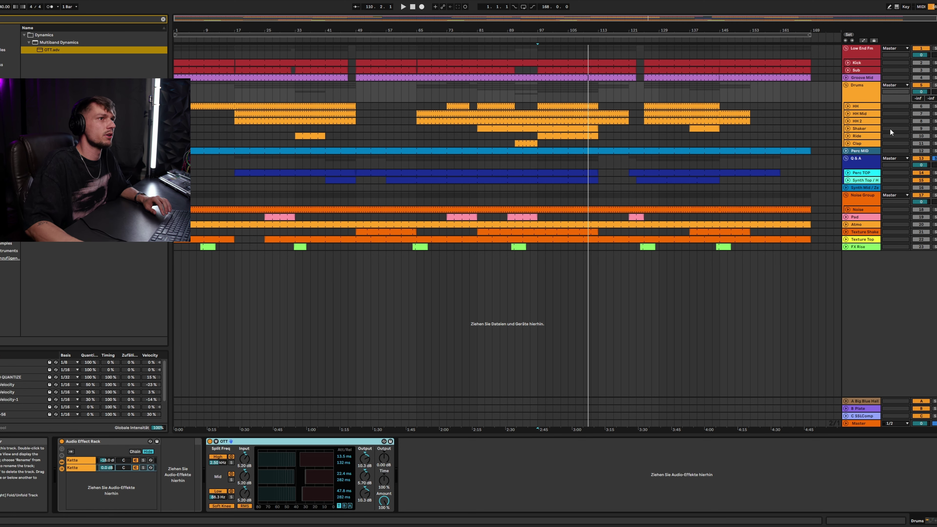
key("space")
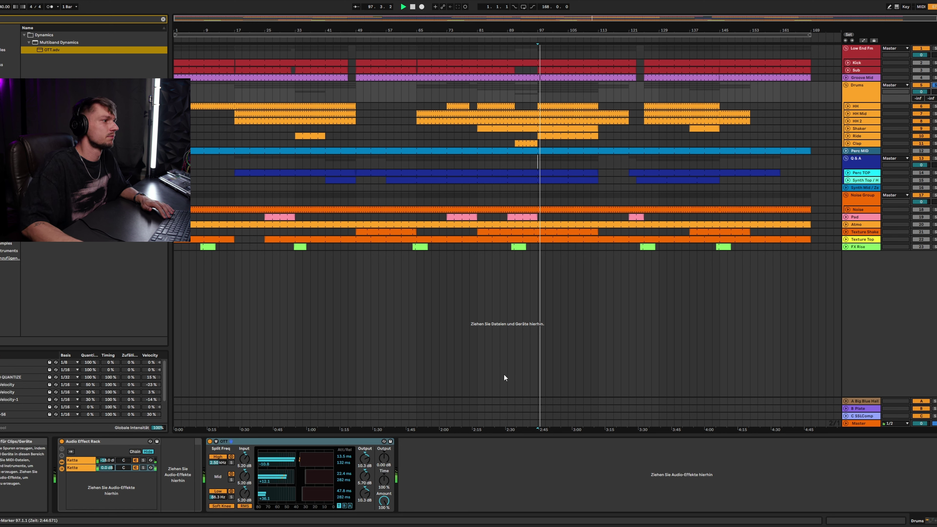
Compare the drums with OTT bypassed and active, keeping OTT before the Audio Effect Rack.
left_click(209, 441)
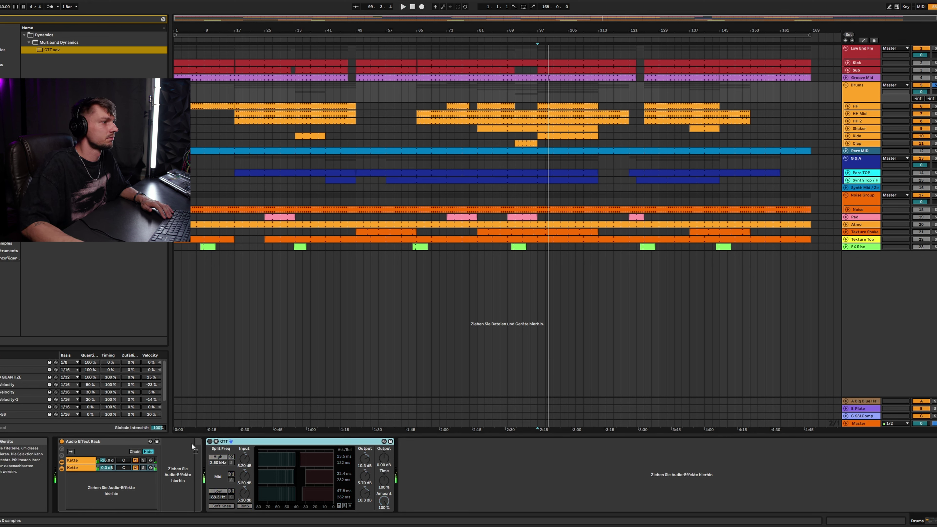
left_click(72, 444)
key("ctrl+z")
left_click(62, 441)
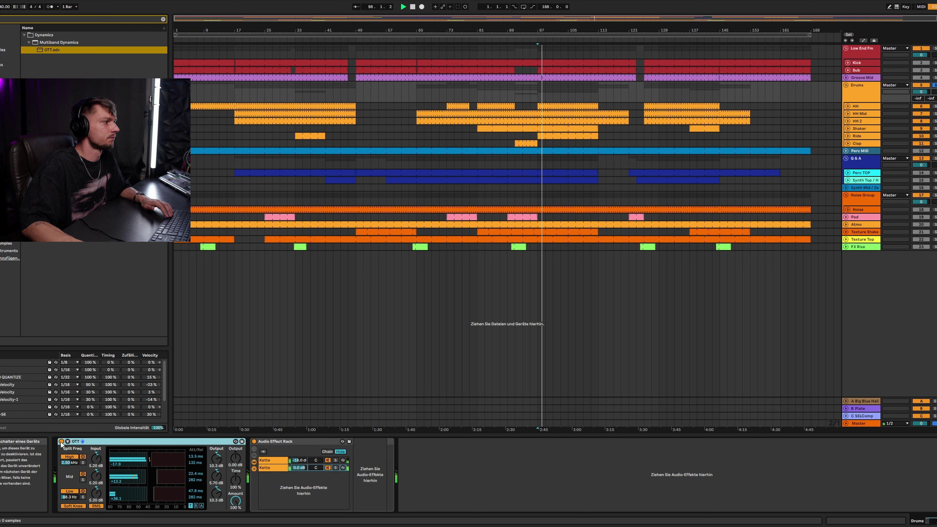
left_click(61, 441)
left_click(61, 442)
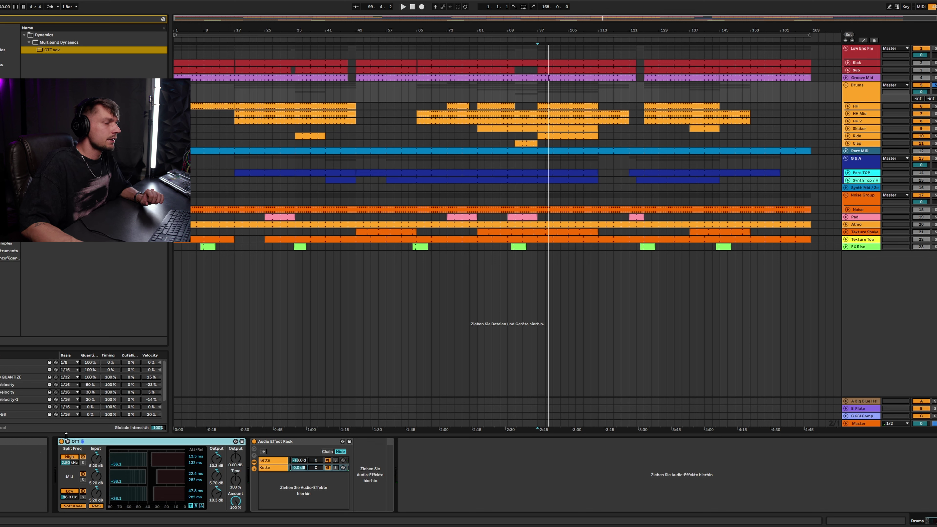
Set the OTT Amount to 2 %, then raise it to about 23 % during playback.
left_click(236, 501)
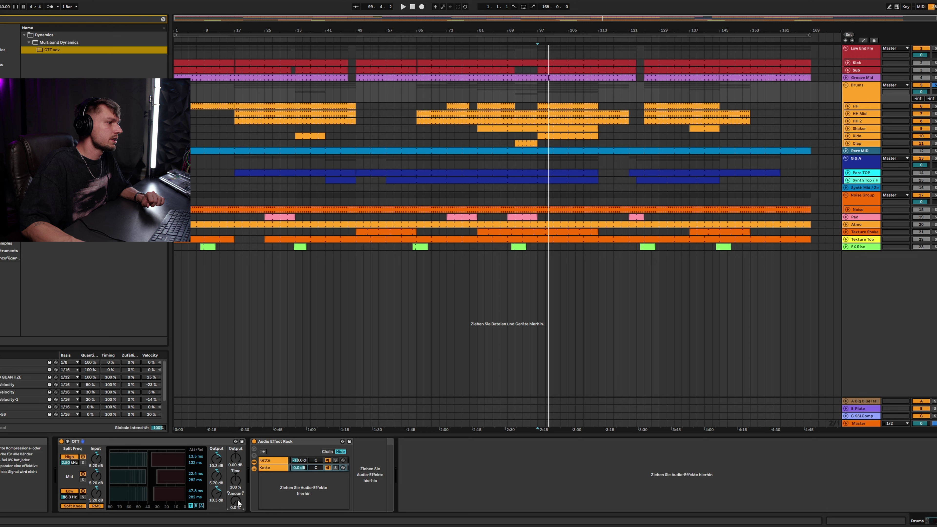
type("2")
key("Return")
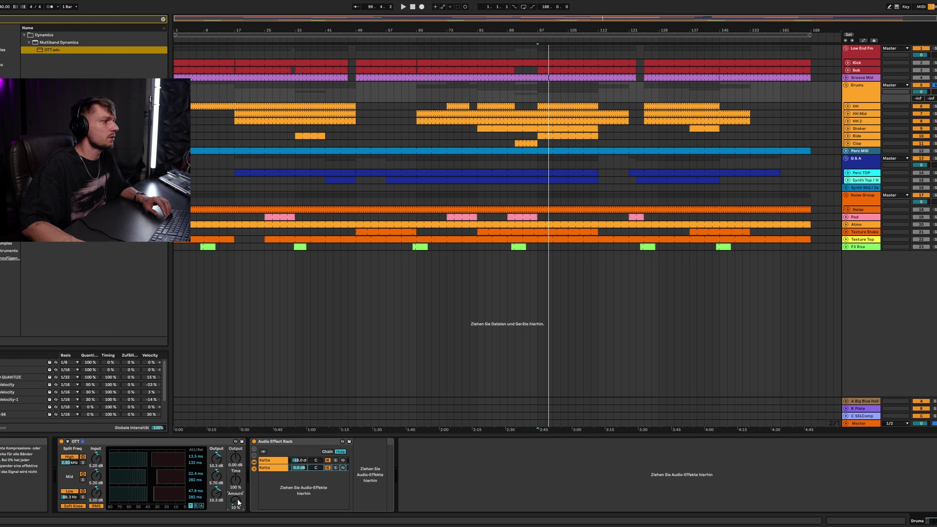
key("space")
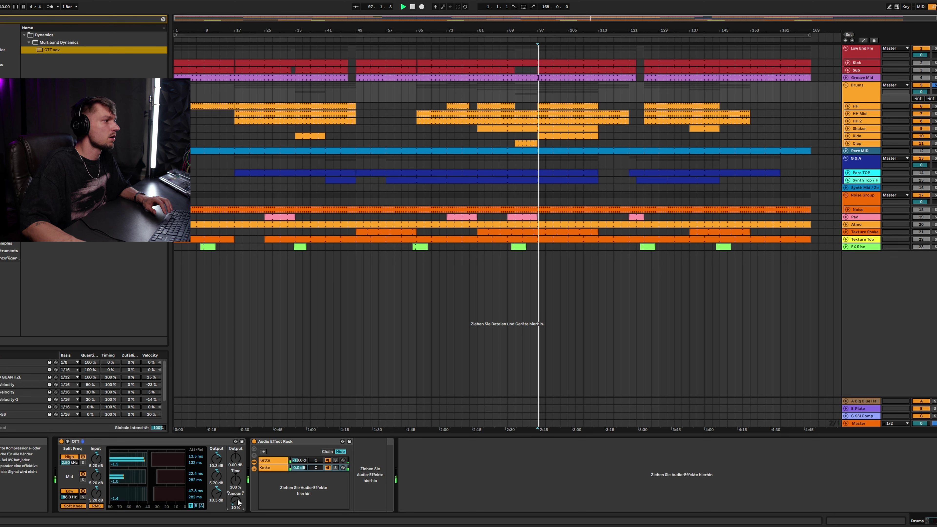
left_click_drag(235, 501, 236, 492)
Compare OTT bypassed, settle Amount at 15 %, then delete OTT from the Drums chain.
left_click(61, 441)
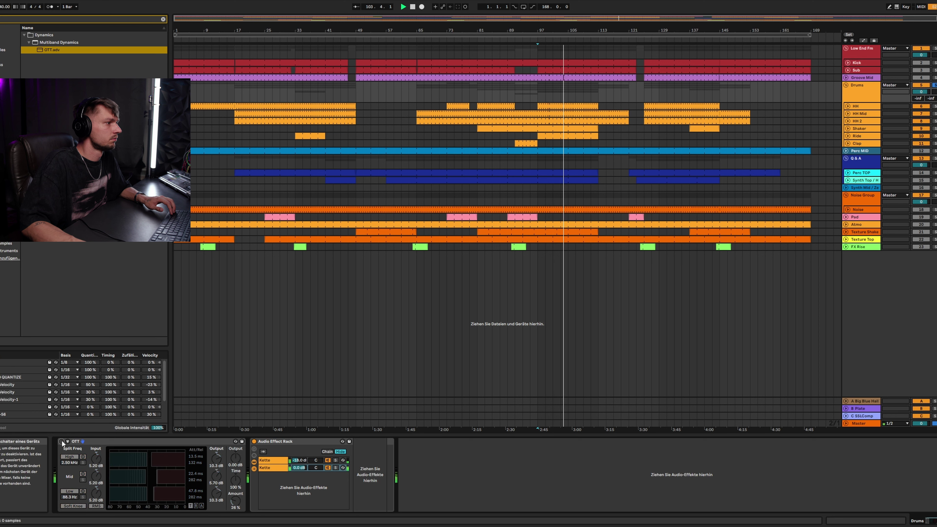
left_click(61, 441)
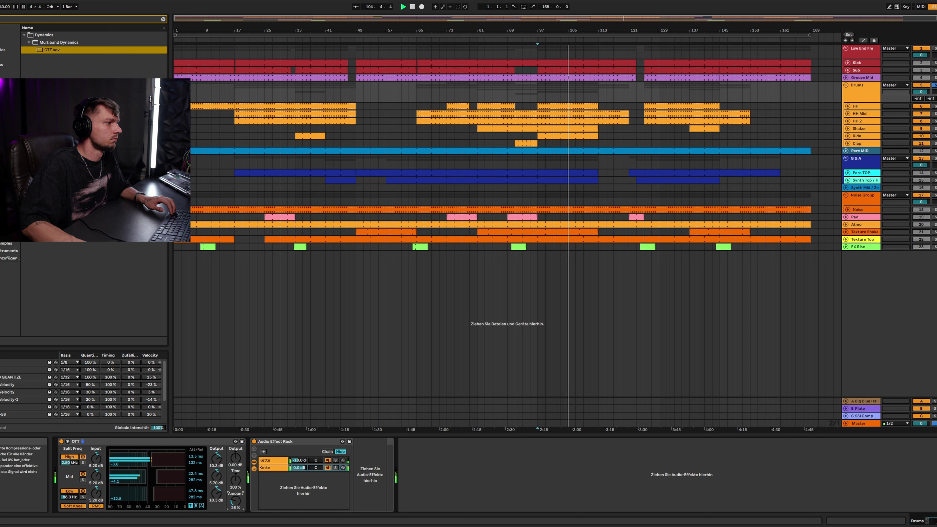
left_click_drag(235, 501, 237, 501)
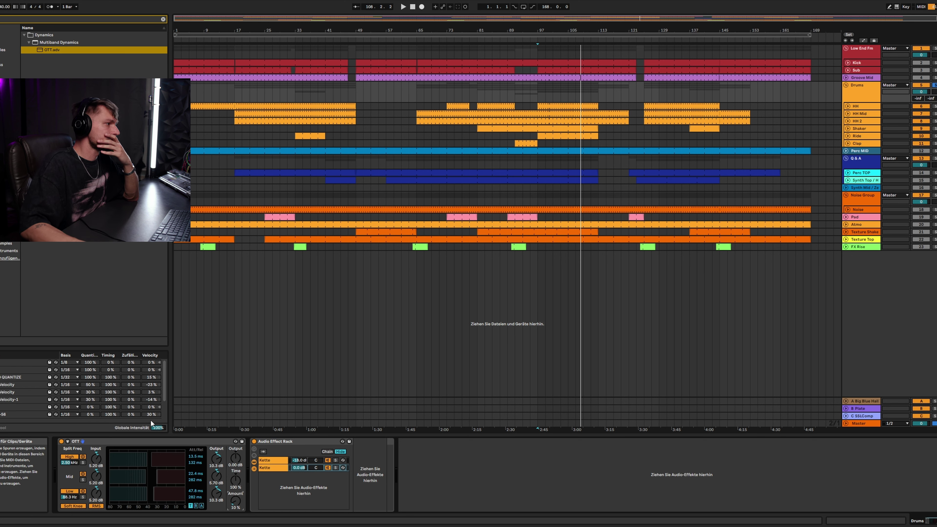
left_click(156, 441)
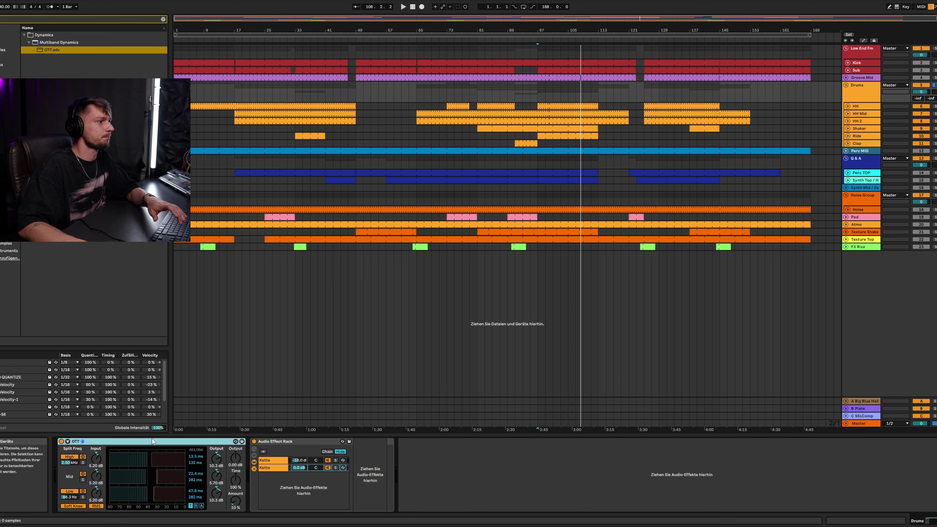
key("Delete")
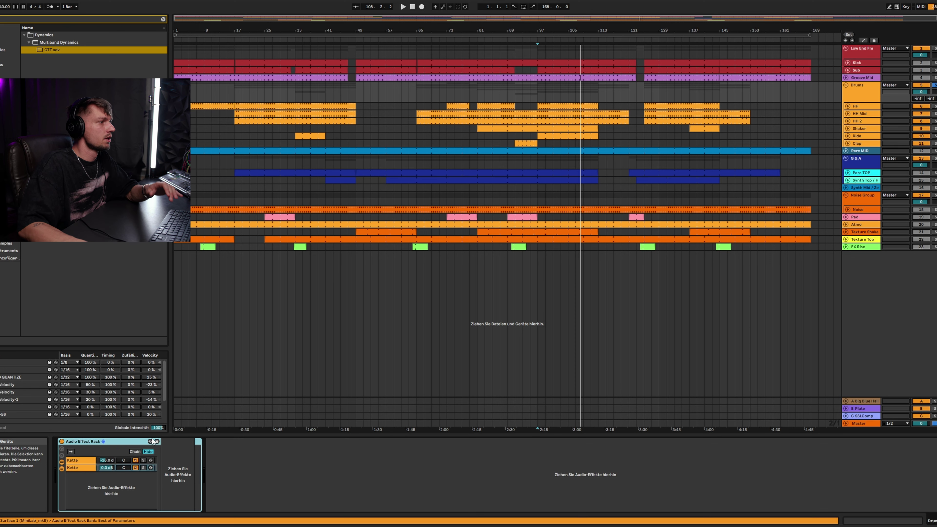
Add a Compressor to the Q & A group with its sidechain fed from the Kick.
left_click(864, 96)
left_click(859, 165)
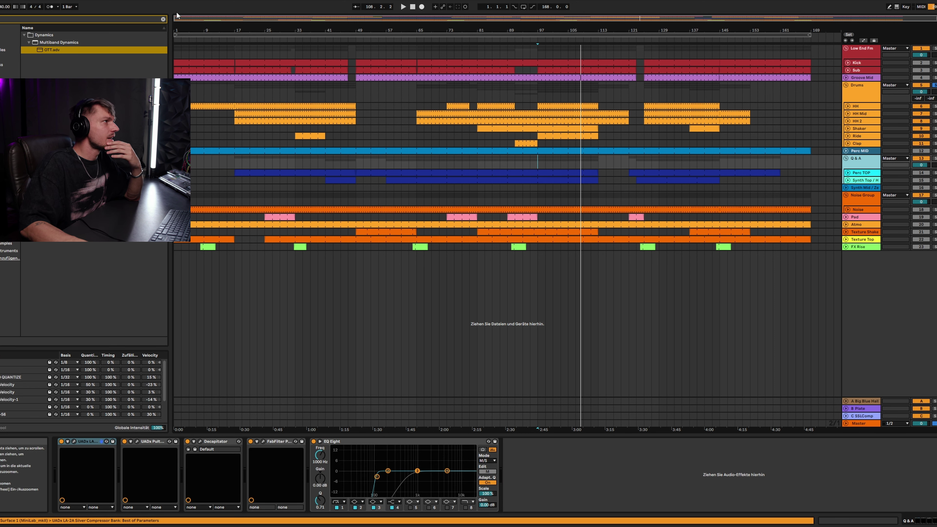
left_click(163, 19)
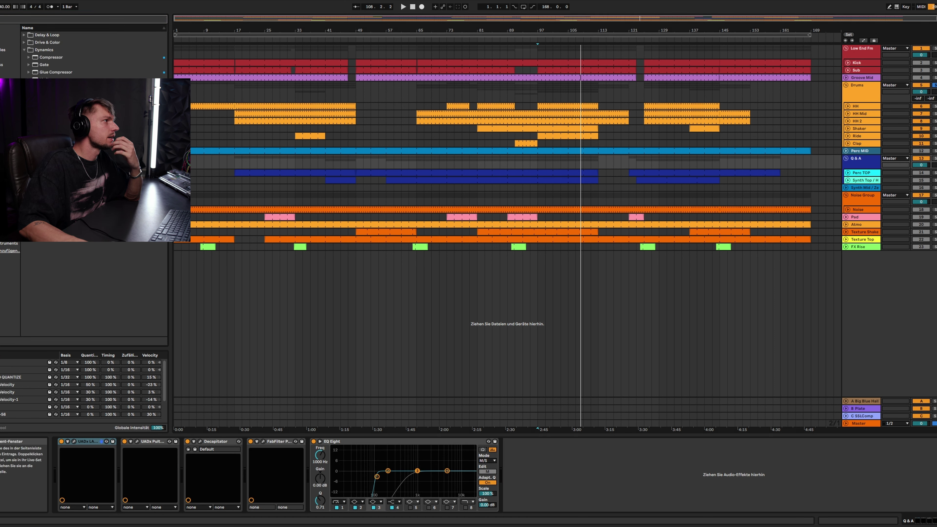
key("Escape")
left_click(35, 58)
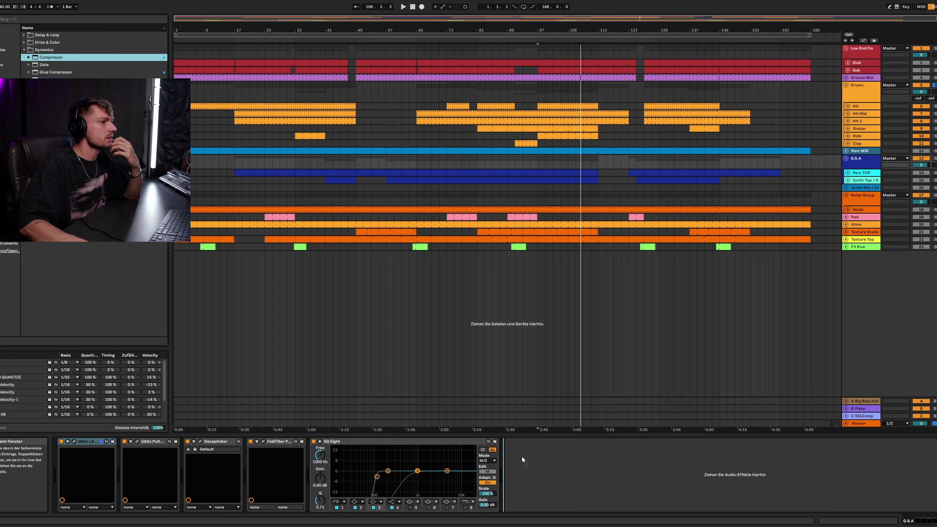
left_click_drag(522, 455, 523, 455)
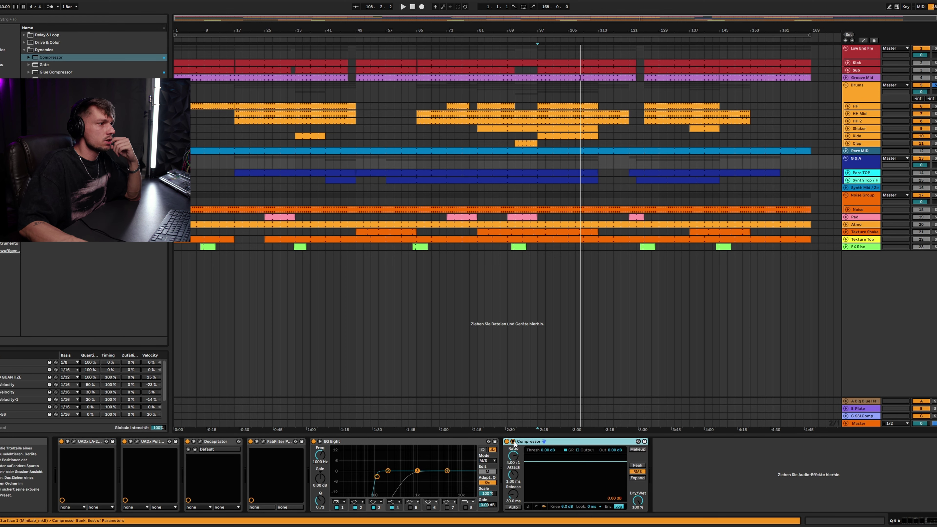
left_click(513, 442)
left_click(522, 460)
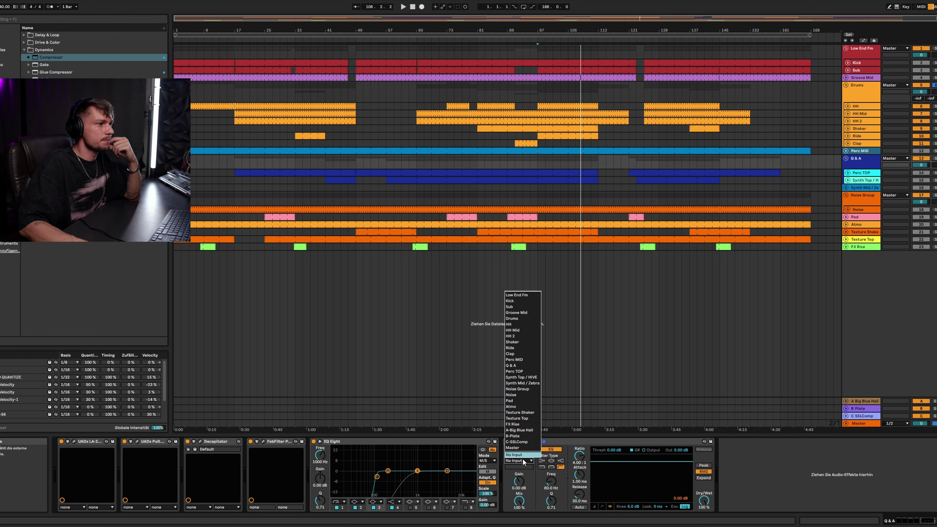
left_click(525, 302)
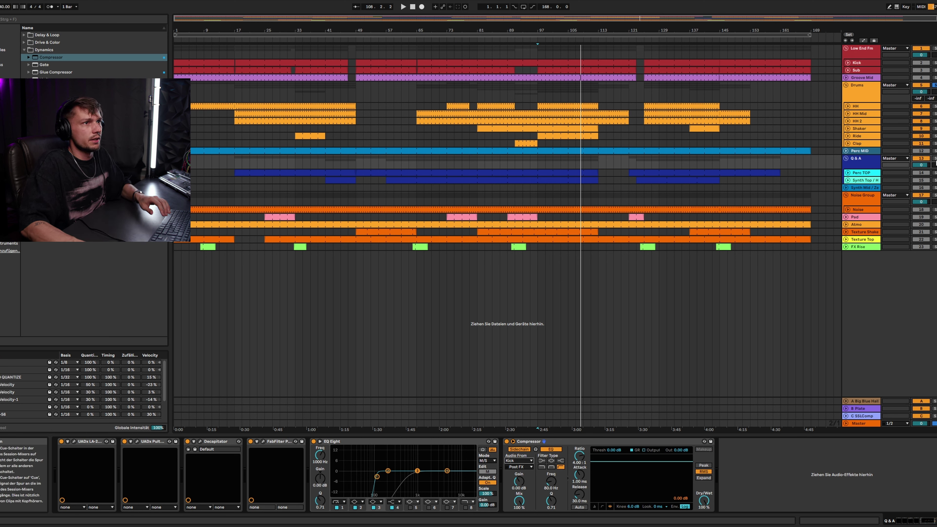
Set compressor threshold to -26.8 dB, attack 0.01 ms and release about 68.4 ms.
key("space")
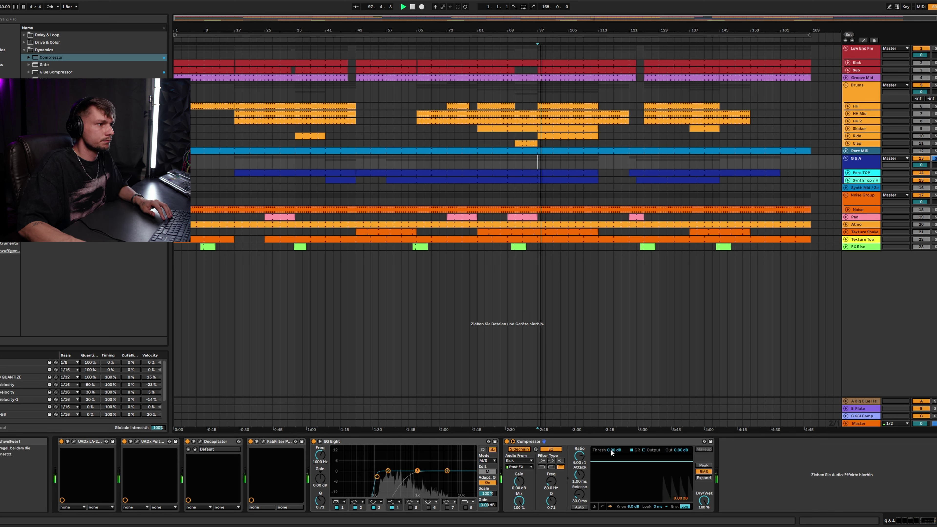
left_click_drag(610, 449, 611, 458)
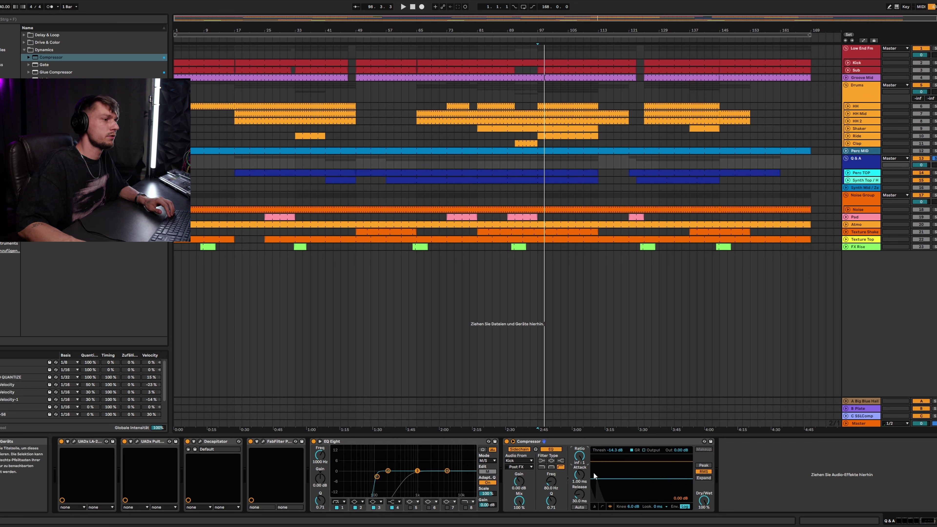
key("space")
left_click_drag(611, 449, 617, 459)
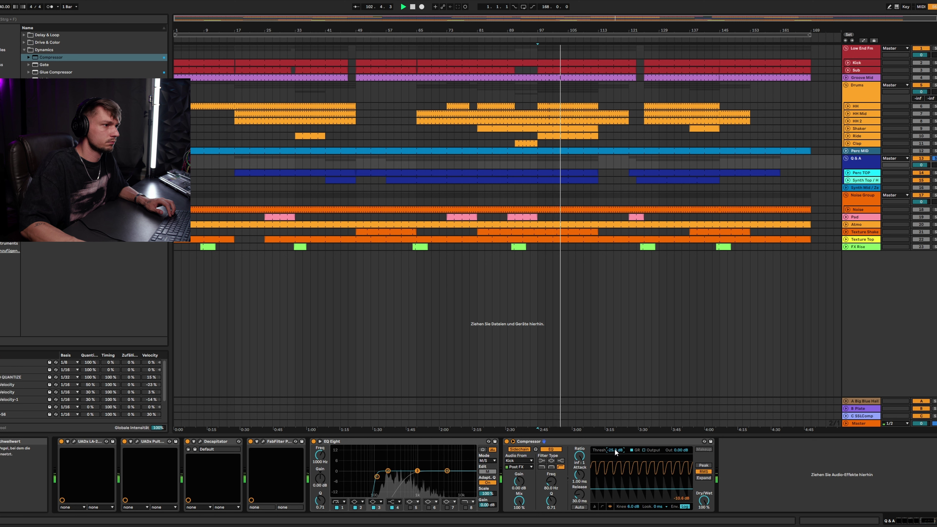
mouse_move(591, 471)
left_mouse_down()
mouse_move(591, 502)
mouse_move(591, 471)
mouse_move(579, 482)
left_mouse_up()
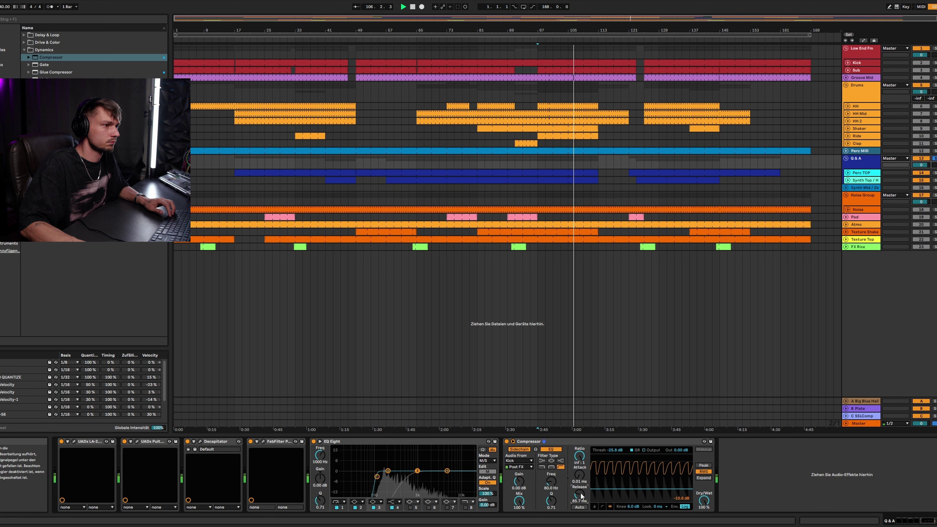
key("space")
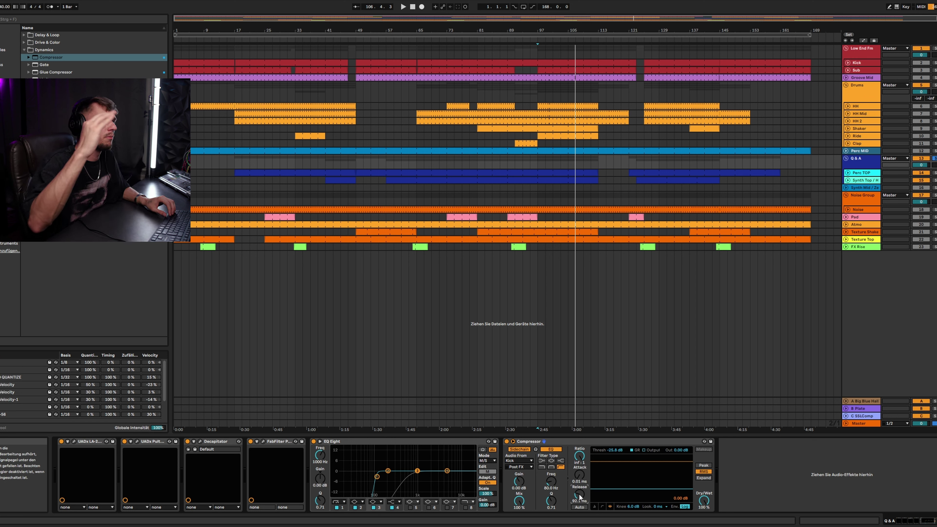
key("space")
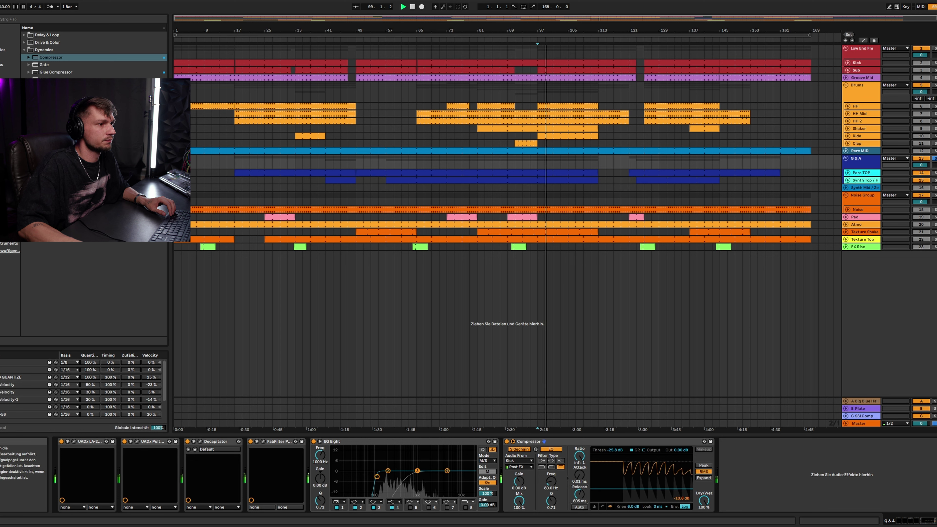
left_click_drag(580, 494, 579, 517)
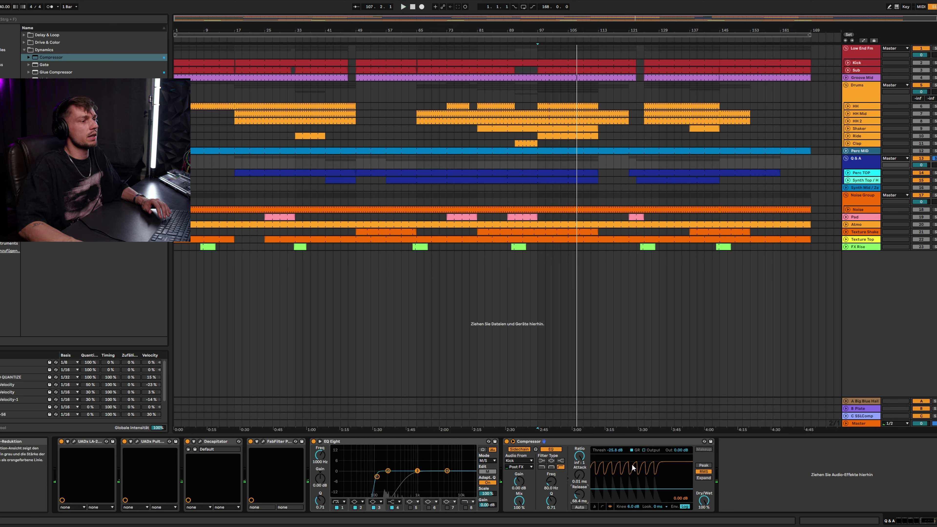
key("space")
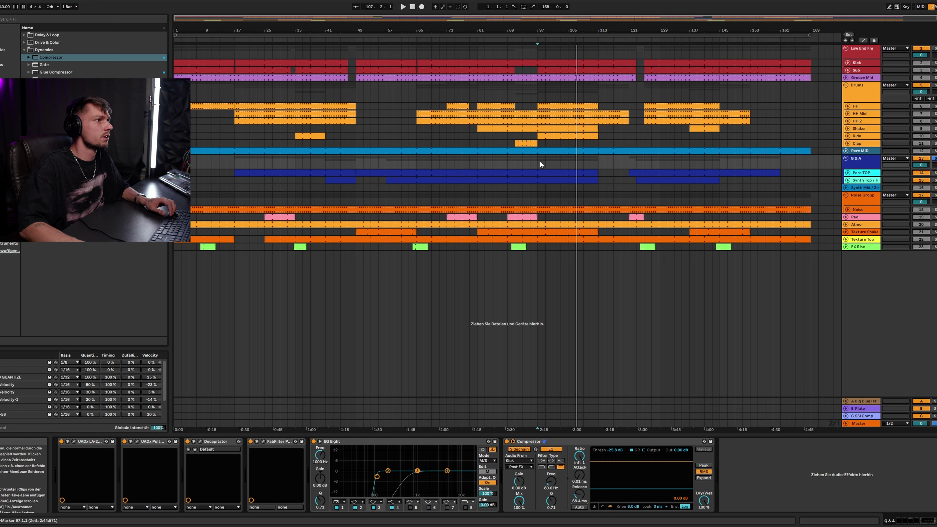
key("space")
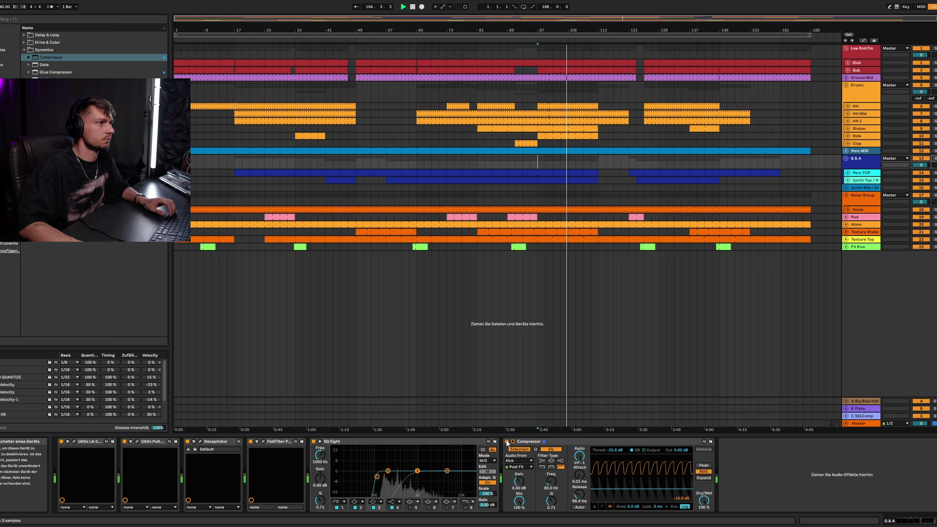
key("space")
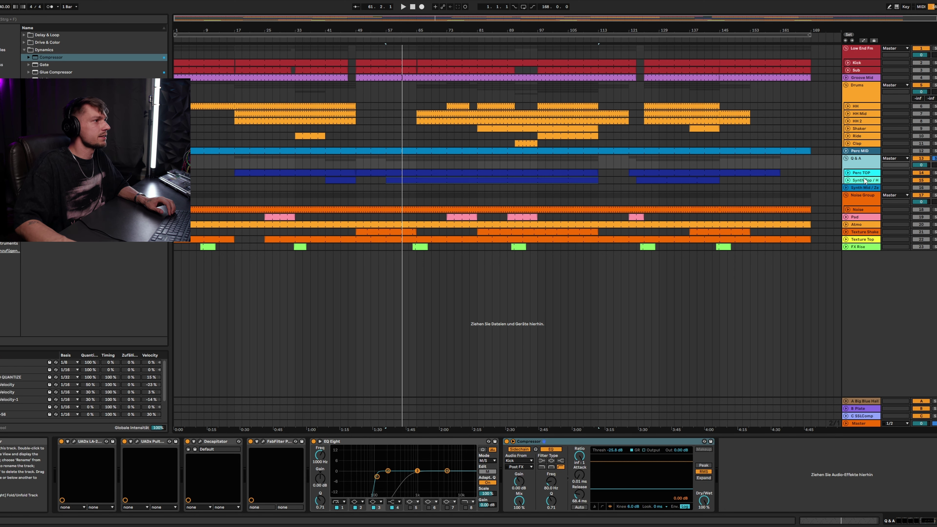
Select Synth Top / HIVE, glance at its clip notes, then return to its devices and play.
left_click(866, 181)
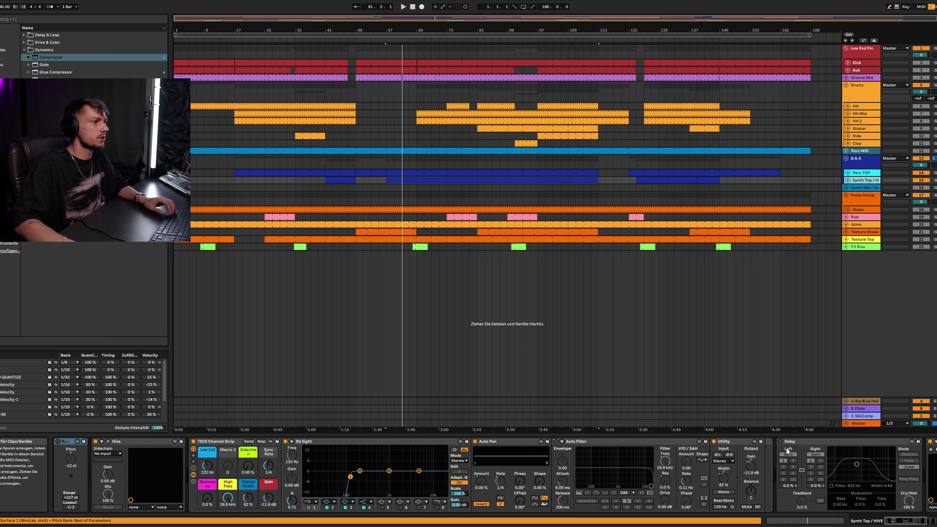
left_click_drag(902, 520, 873, 504)
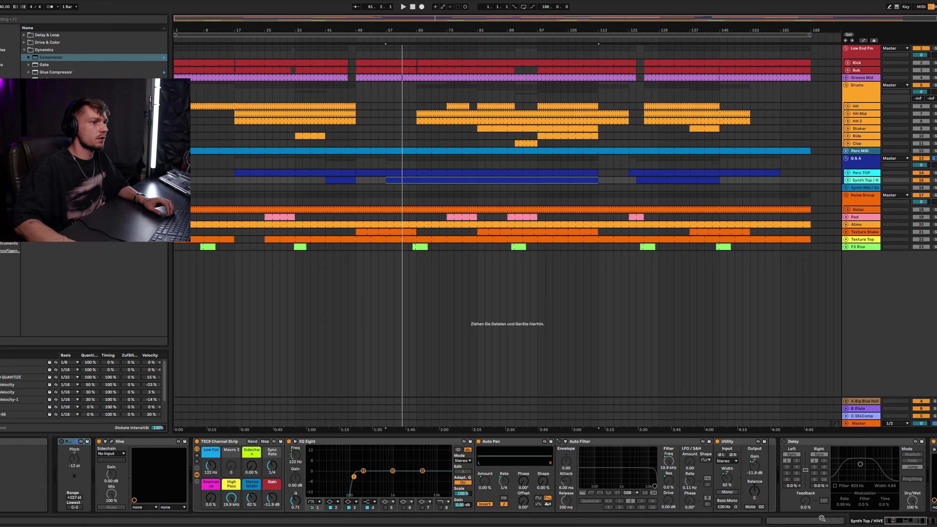
key("shift+Tab")
scroll(416, 367, "up", 2)
scroll(417, 369, "up", 3)
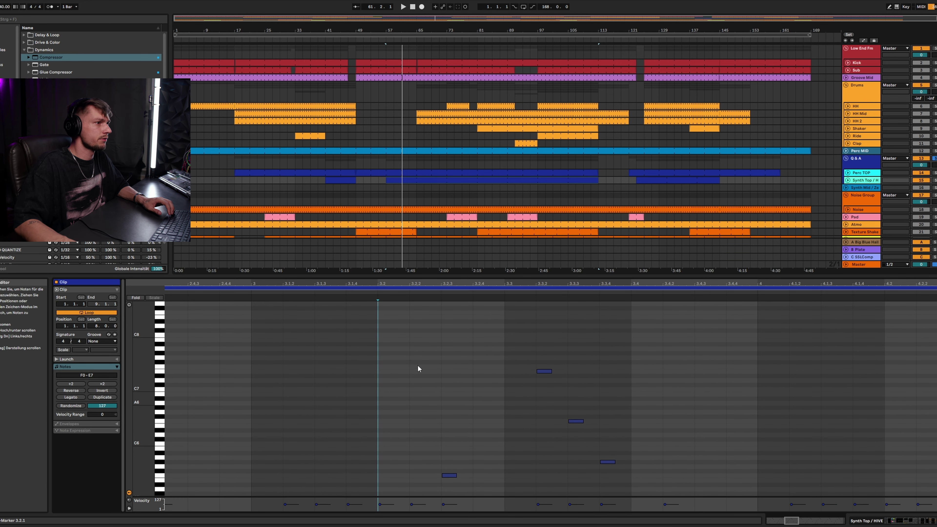
left_click(929, 523)
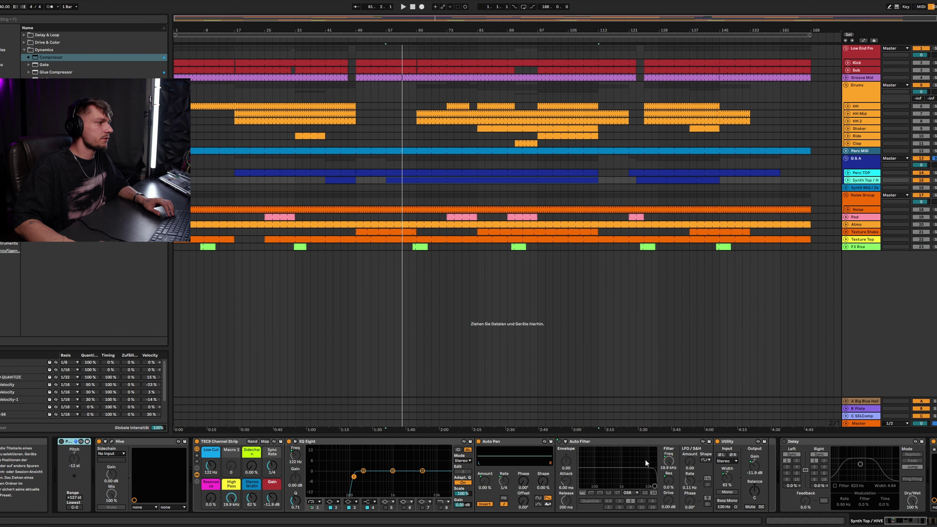
left_click_drag(895, 524, 895, 524)
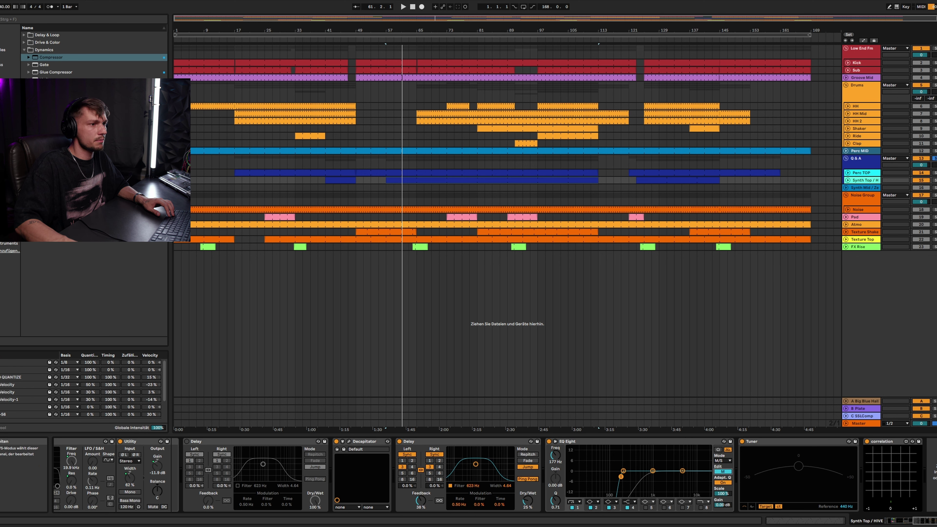
key("space")
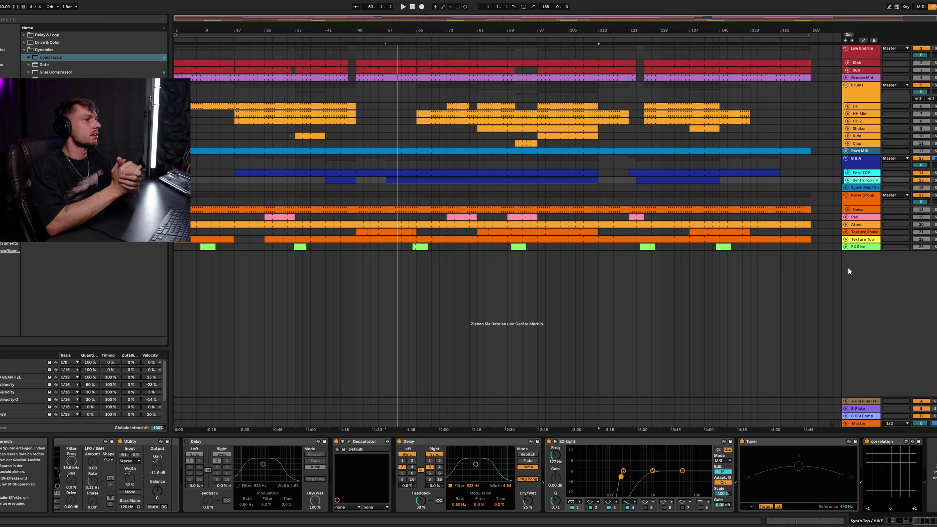
Select the Q&A group and briefly open and close the LA-2A and Pro-R windows.
left_click(867, 163)
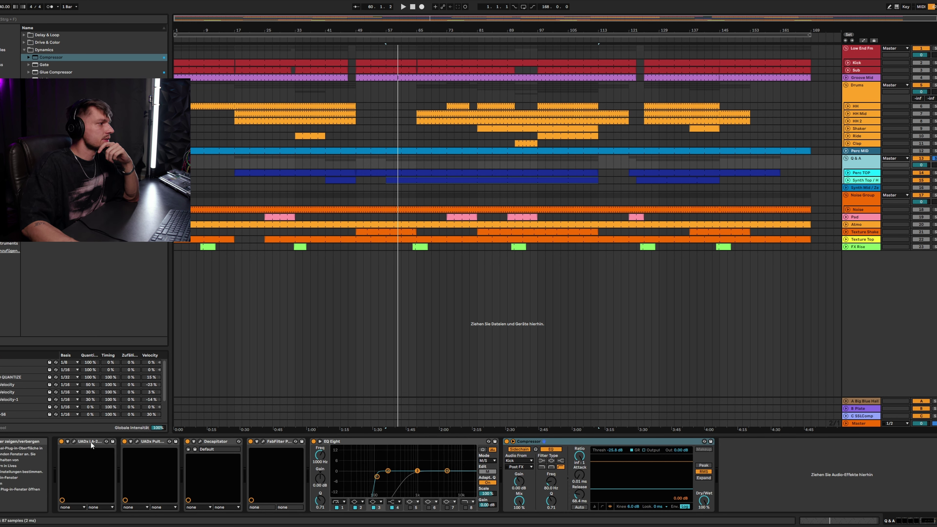
left_click(76, 442)
left_click(74, 442)
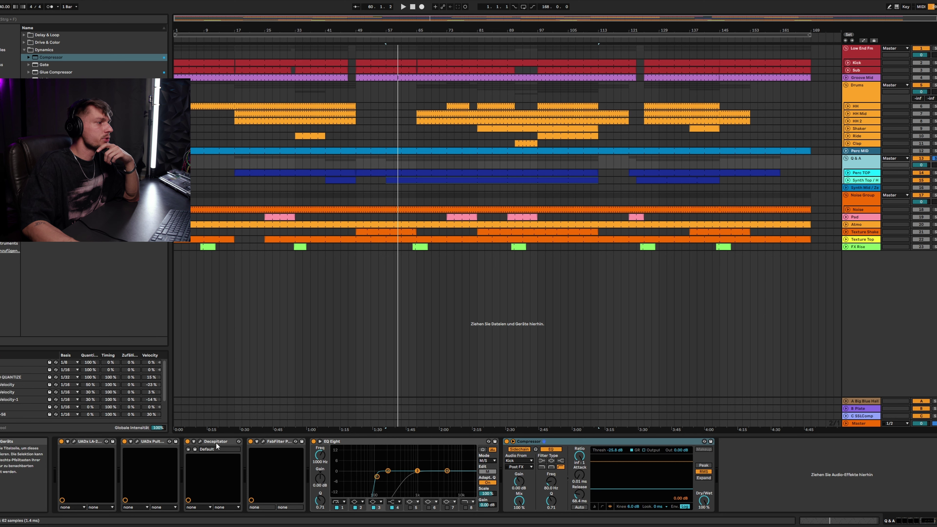
left_click(263, 442)
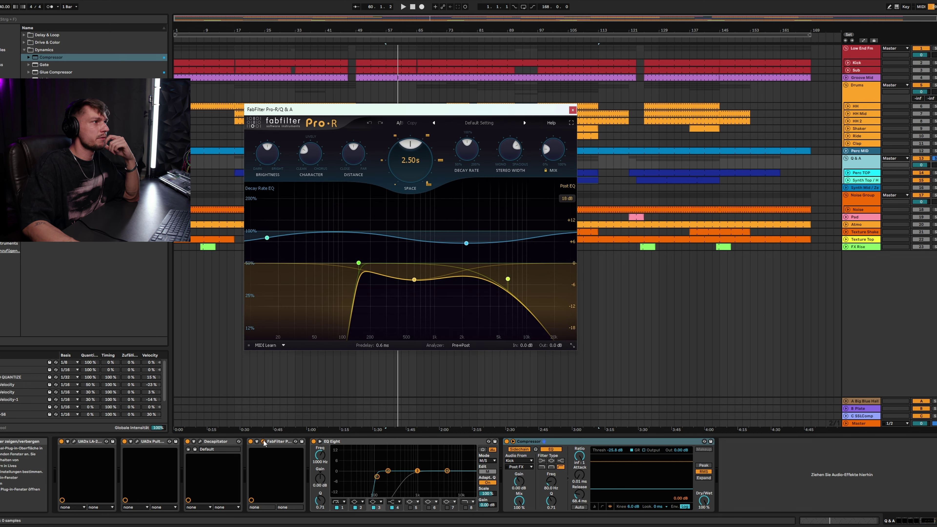
left_click(263, 442)
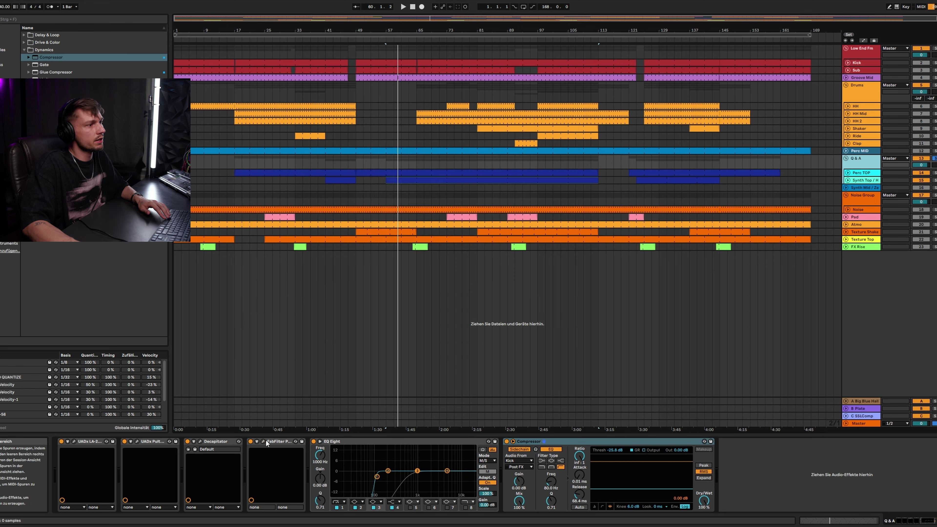
key("space")
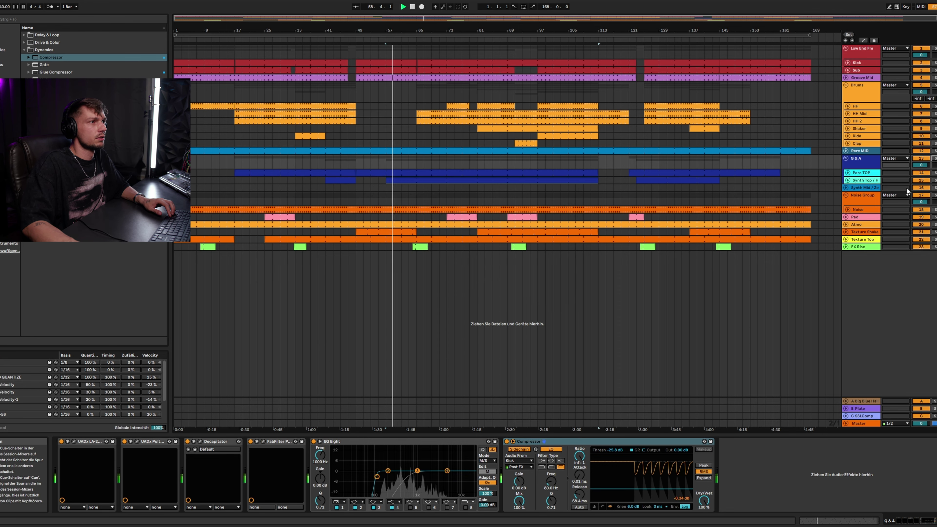
scroll(420, 158, "up", 5)
scroll(424, 158, "down", 5)
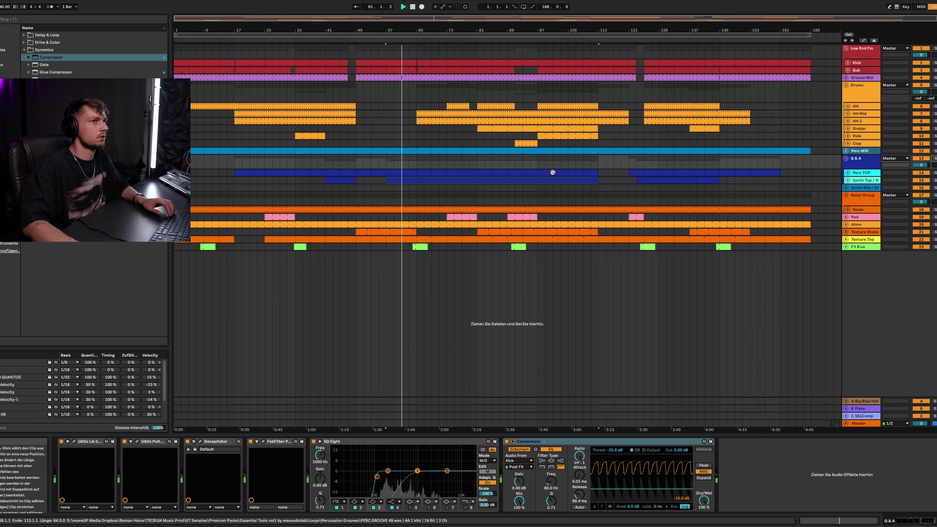